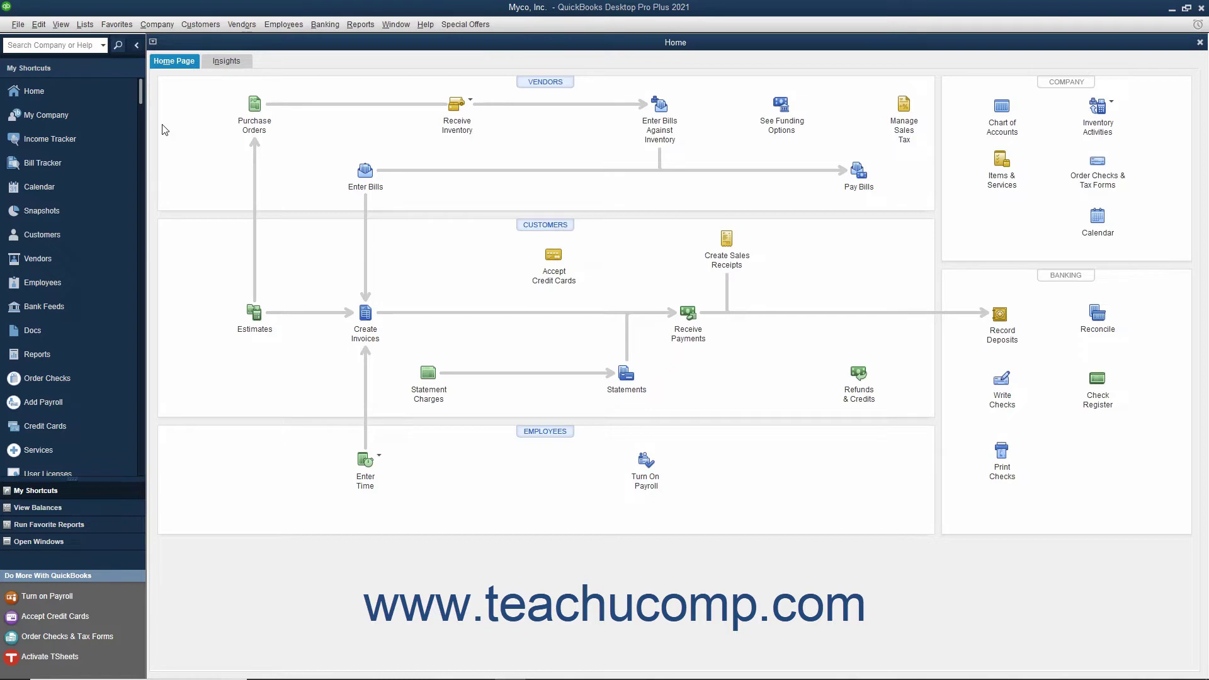
# Start Reports > Scheduled Reports > Schedule Setup and get past the delivery instructions.
pyautogui.click(360, 26)
pyautogui.moveTo(376, 67)
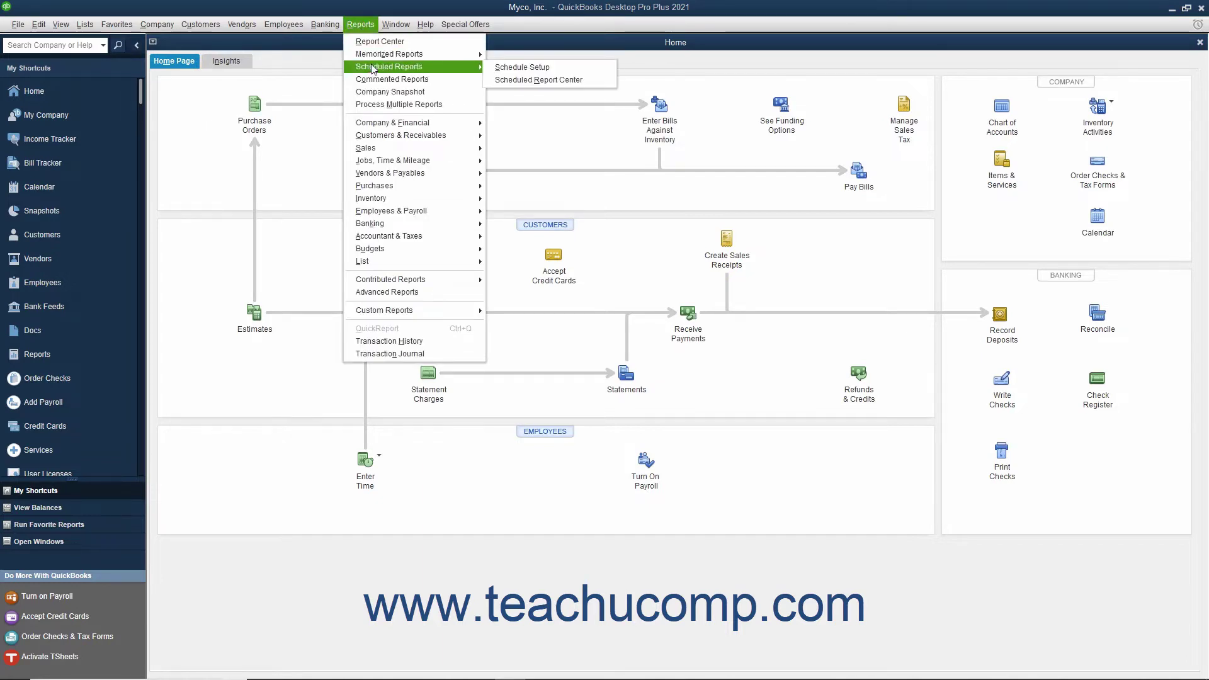
pyautogui.click(508, 68)
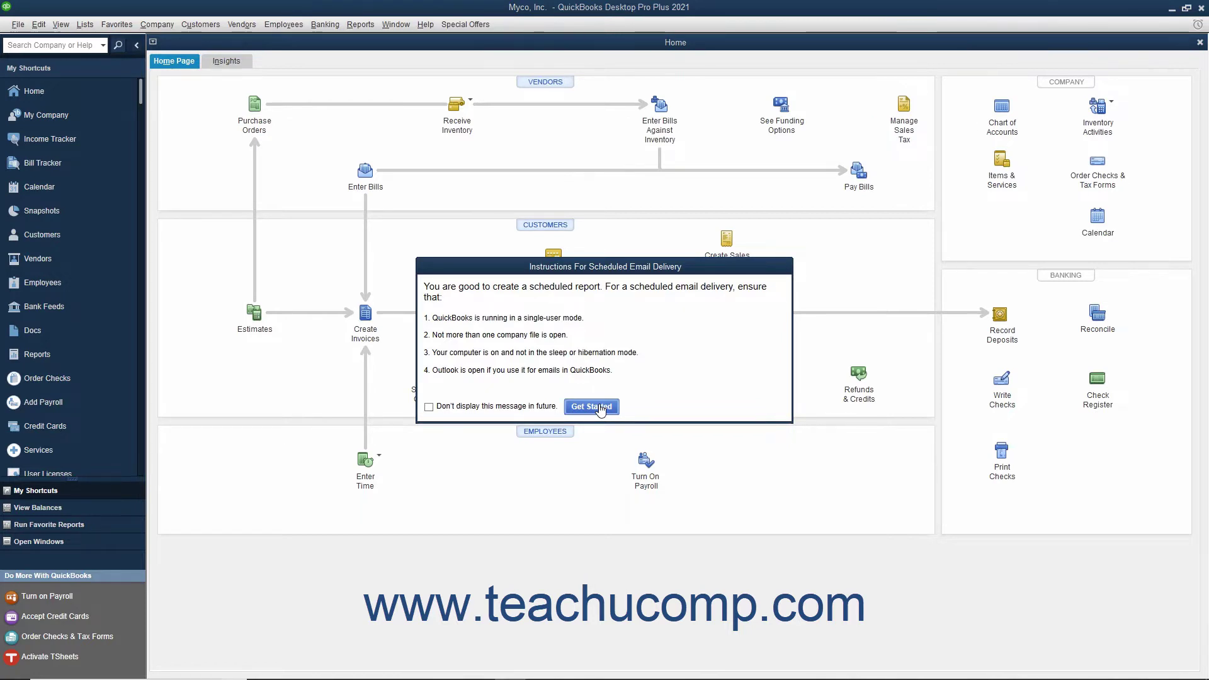
pyautogui.click(592, 407)
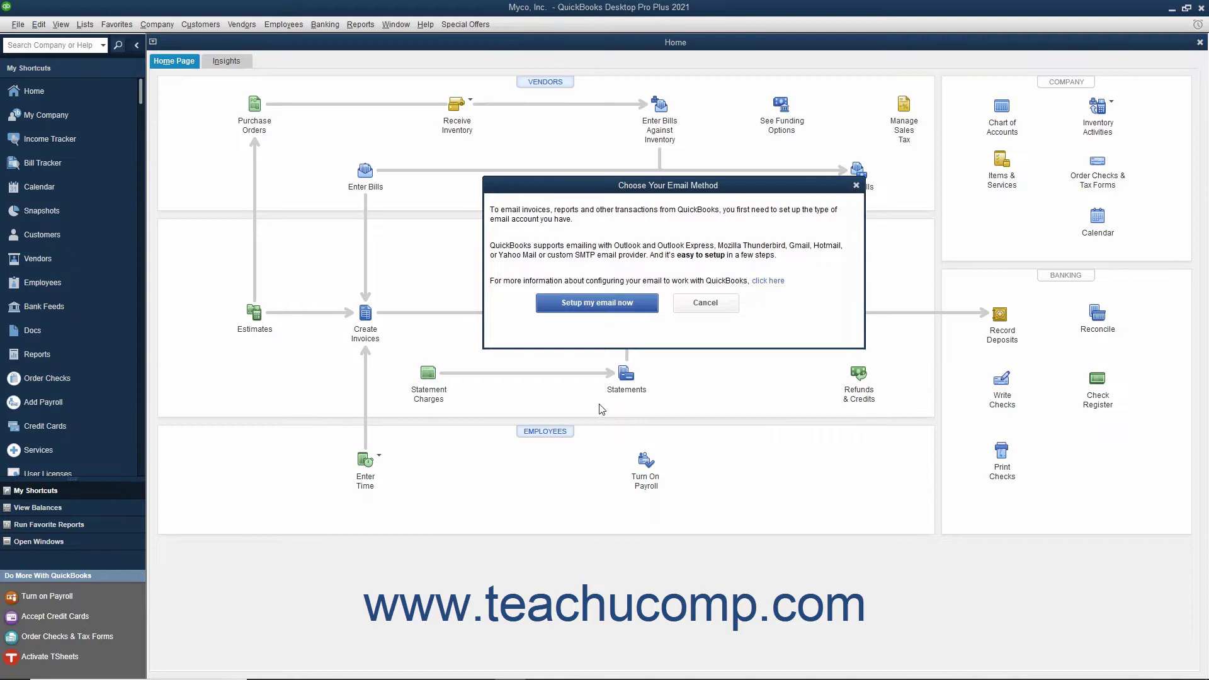
# Set Send Forms preferences to e-mail through Outlook, accepting that all windows close.
pyautogui.click(603, 307)
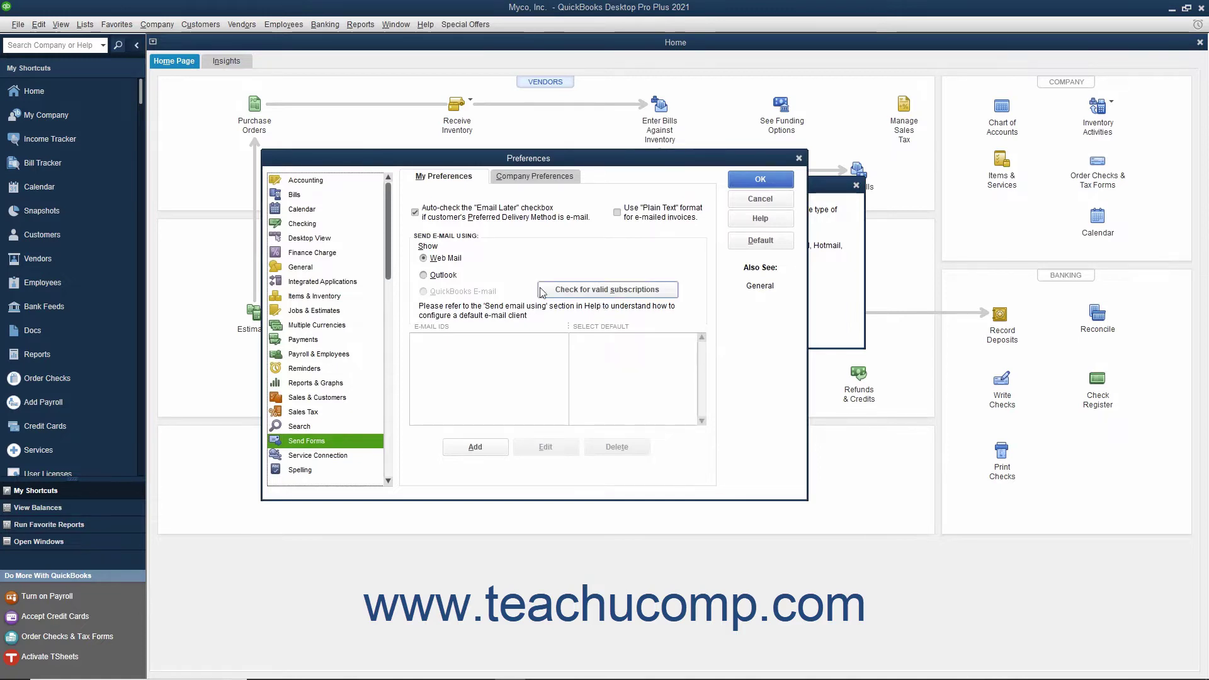
pyautogui.click(434, 275)
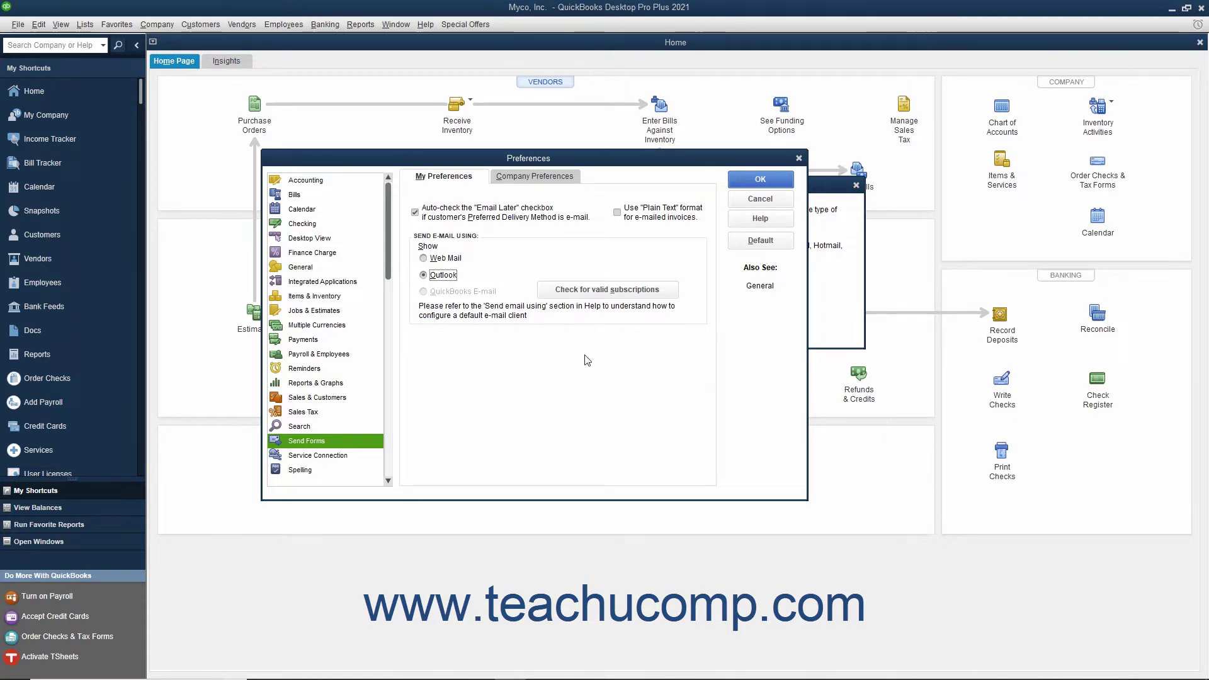
pyautogui.click(742, 182)
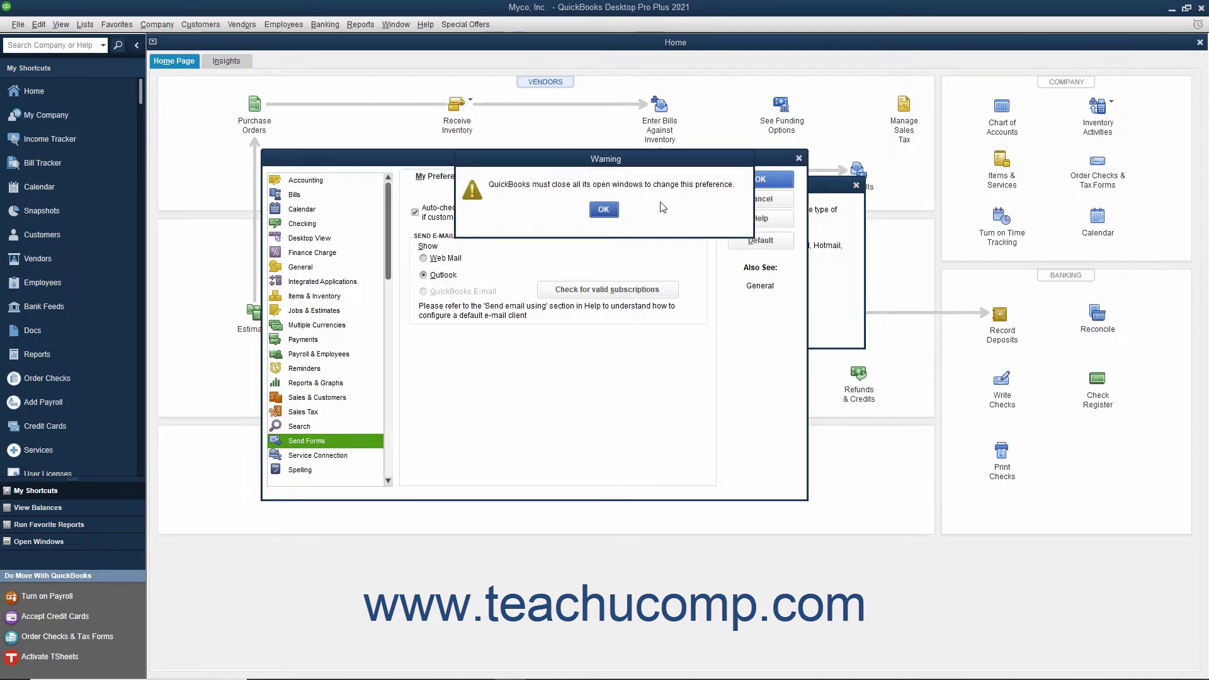
pyautogui.click(596, 214)
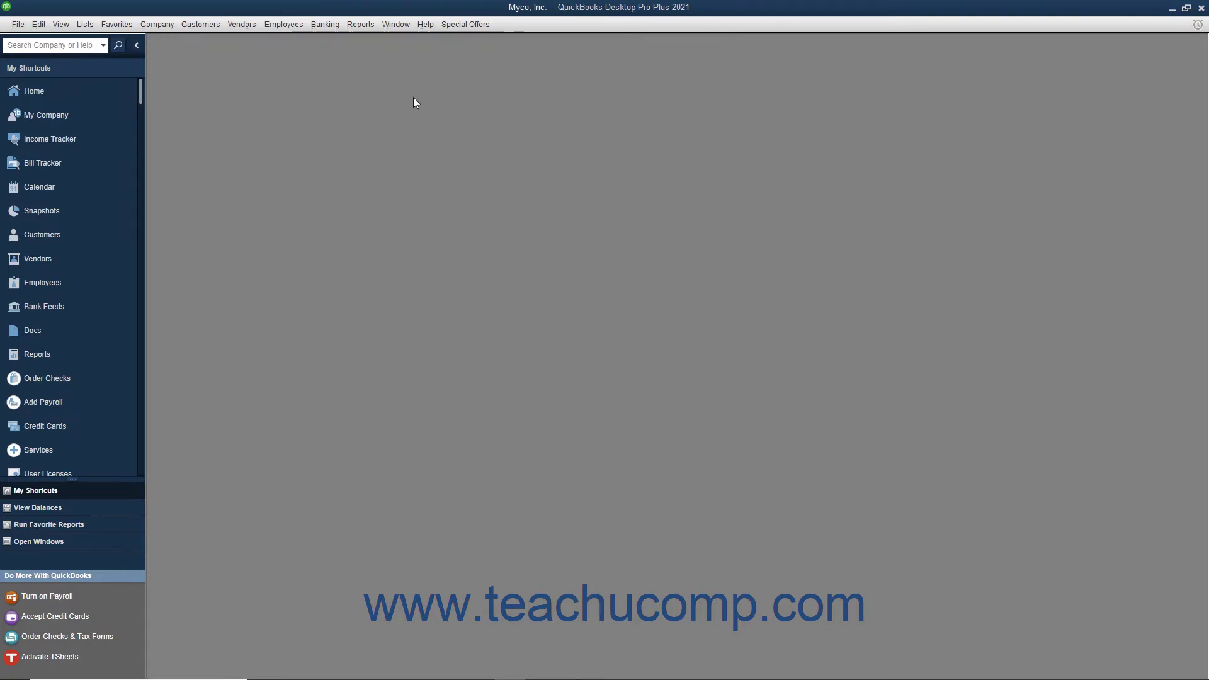
# Reopen Schedule Setup from the Reports menu and pass the delivery instructions.
pyautogui.click(360, 25)
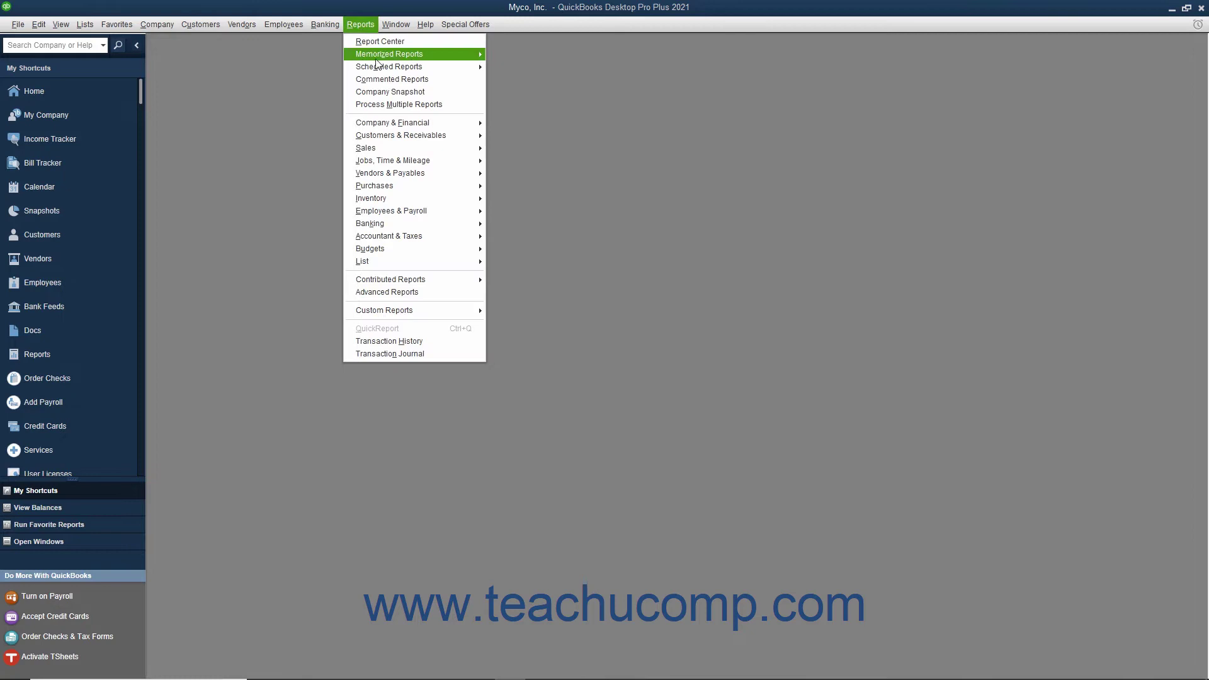
pyautogui.moveTo(480, 68)
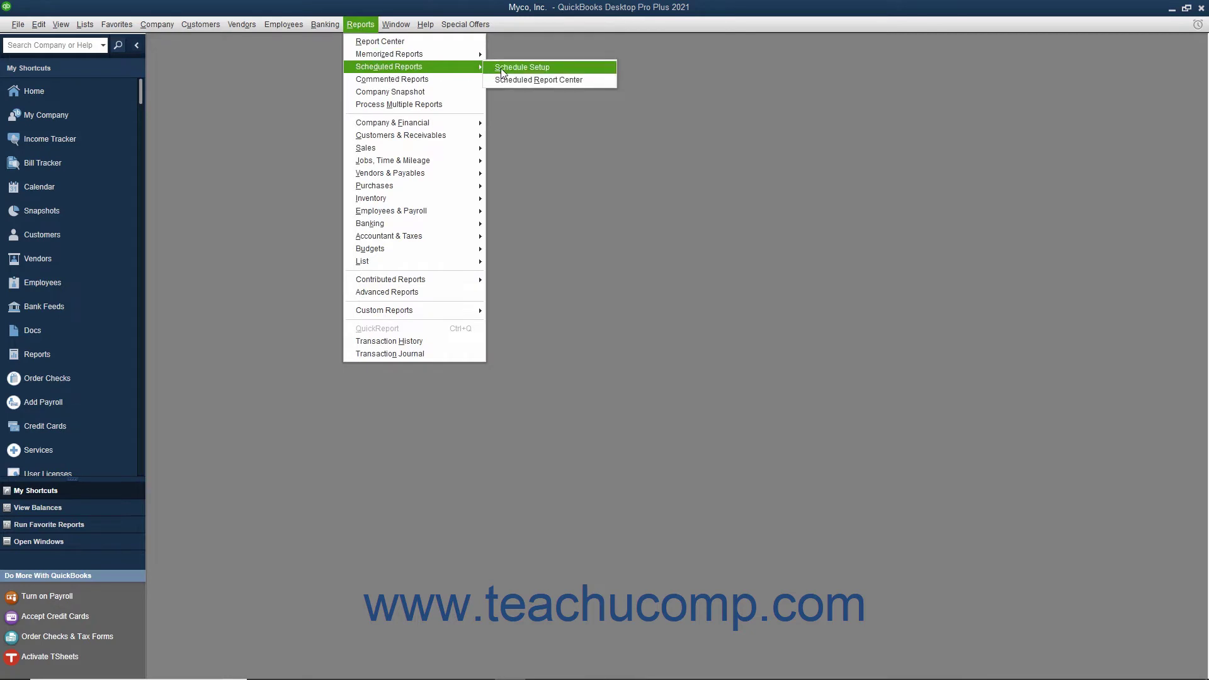
pyautogui.click(501, 69)
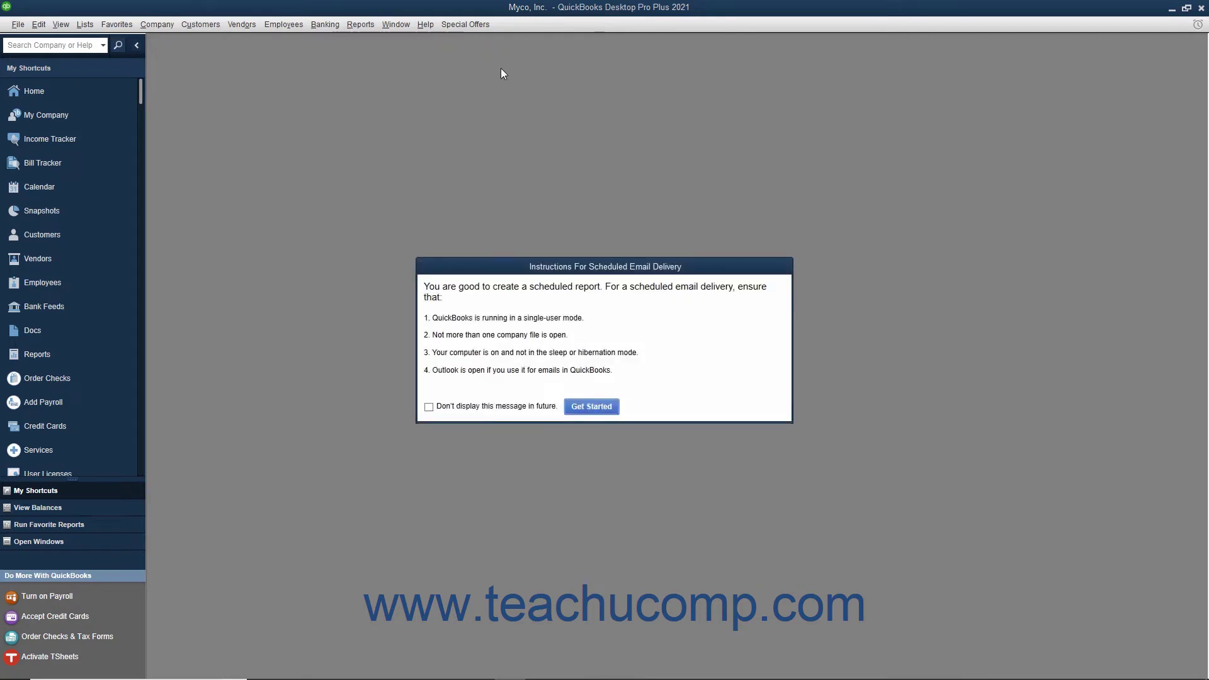
pyautogui.click(591, 407)
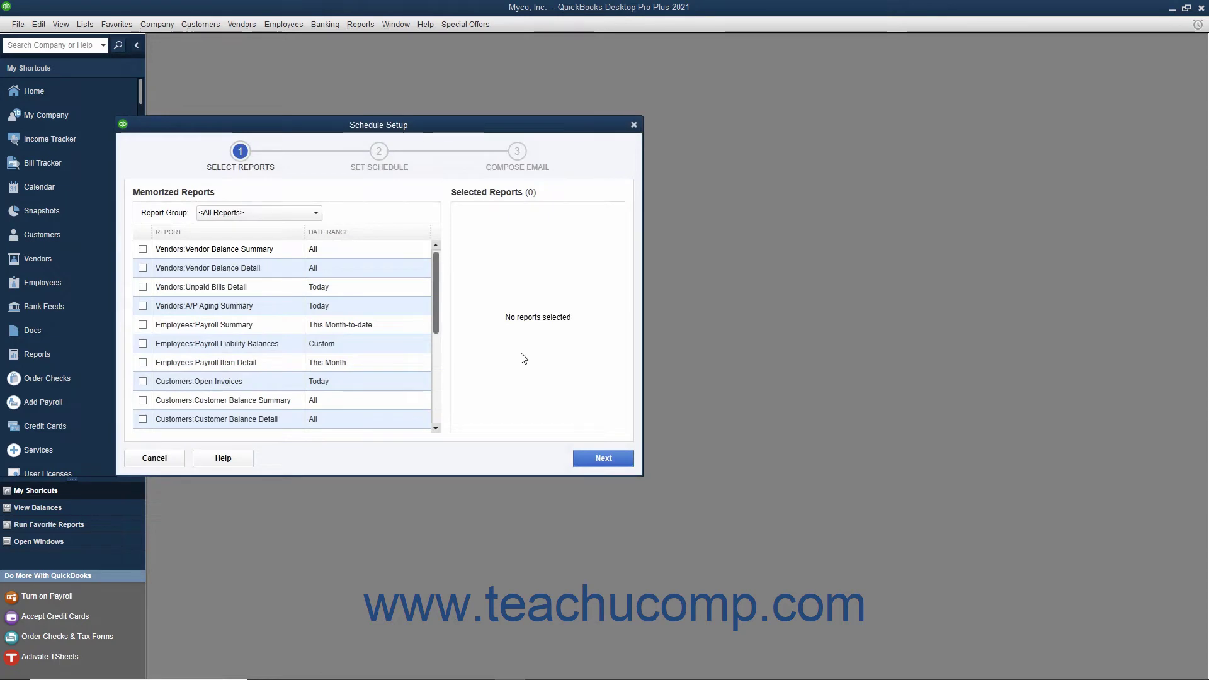
# Select Profit & Loss and Balance Sheet from the Accountant report group.
pyautogui.click(305, 217)
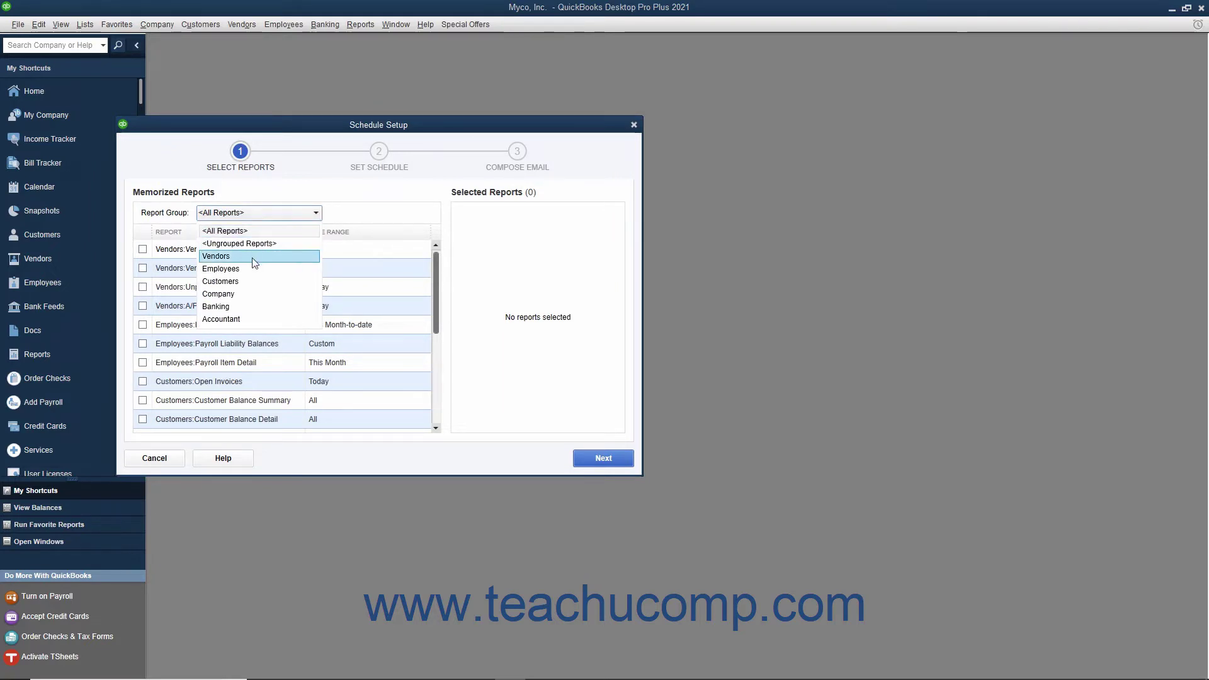
pyautogui.click(244, 321)
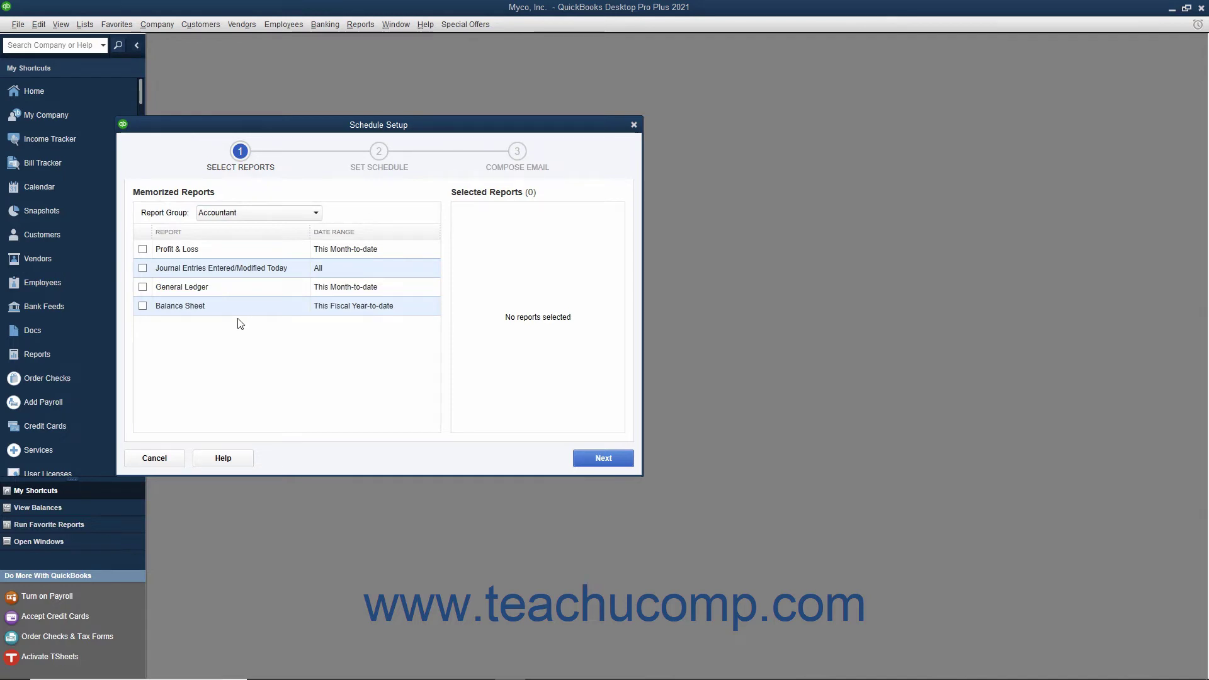
pyautogui.click(142, 250)
pyautogui.click(142, 306)
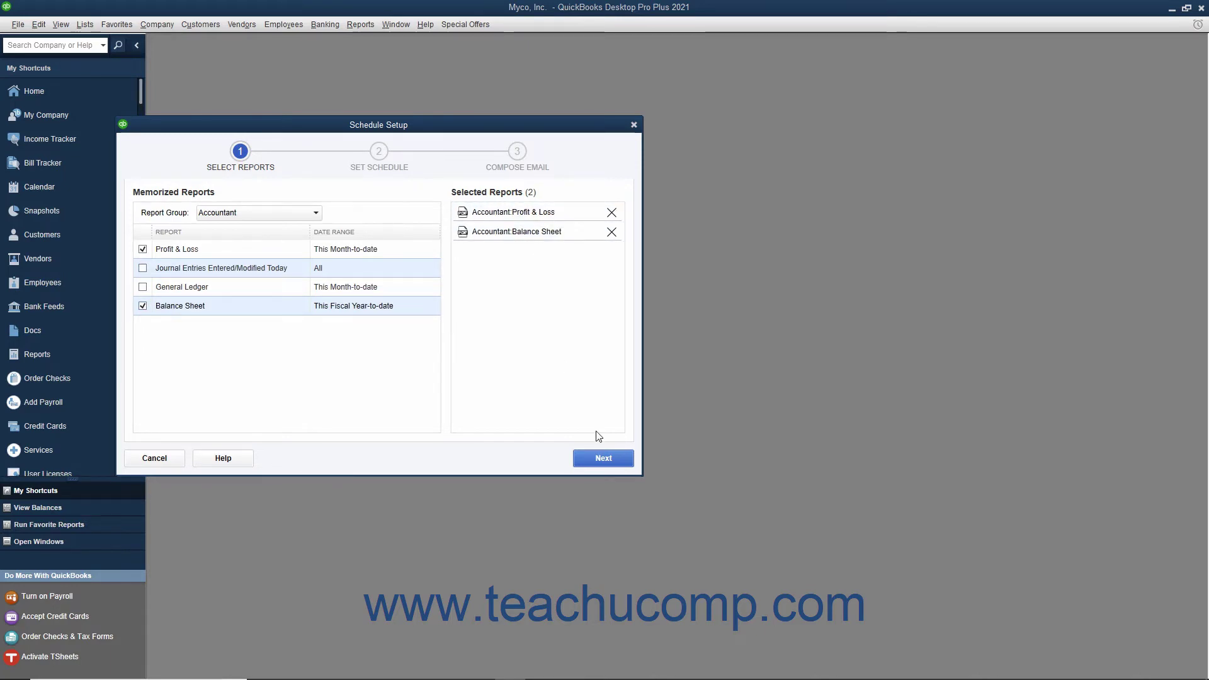
# Name the schedule 'My Accounting Reports Schedule', sending weekly starting 10/25/2019.
pyautogui.click(600, 461)
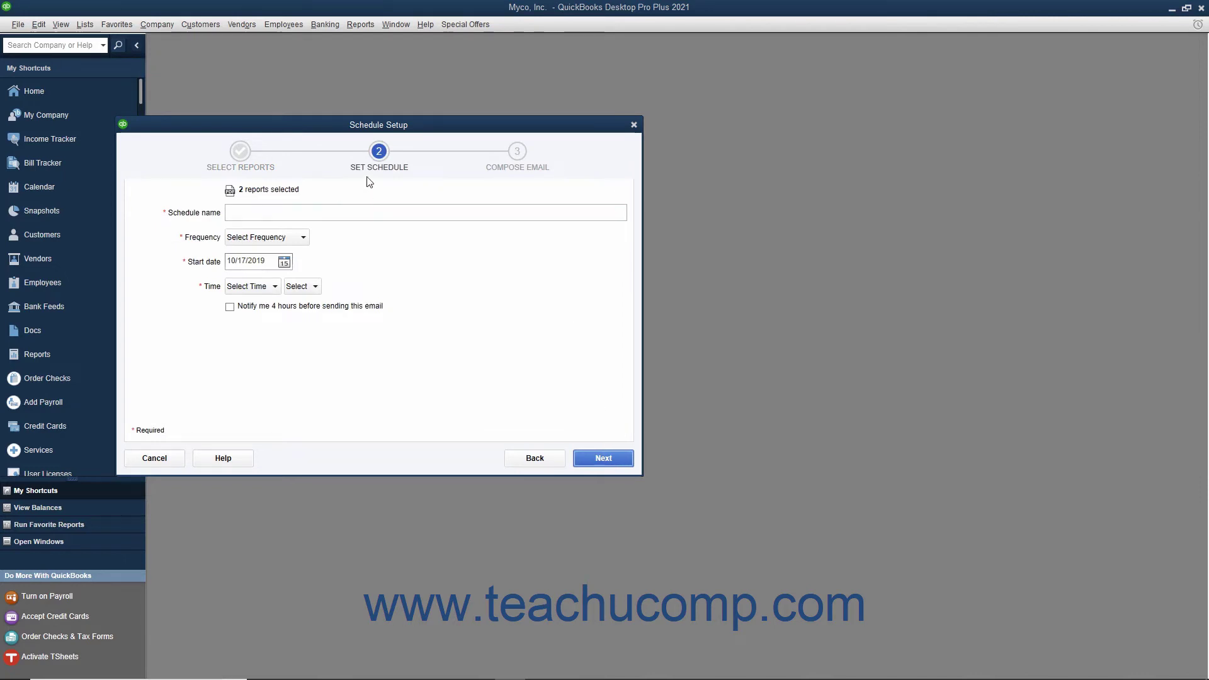
pyautogui.click(311, 212)
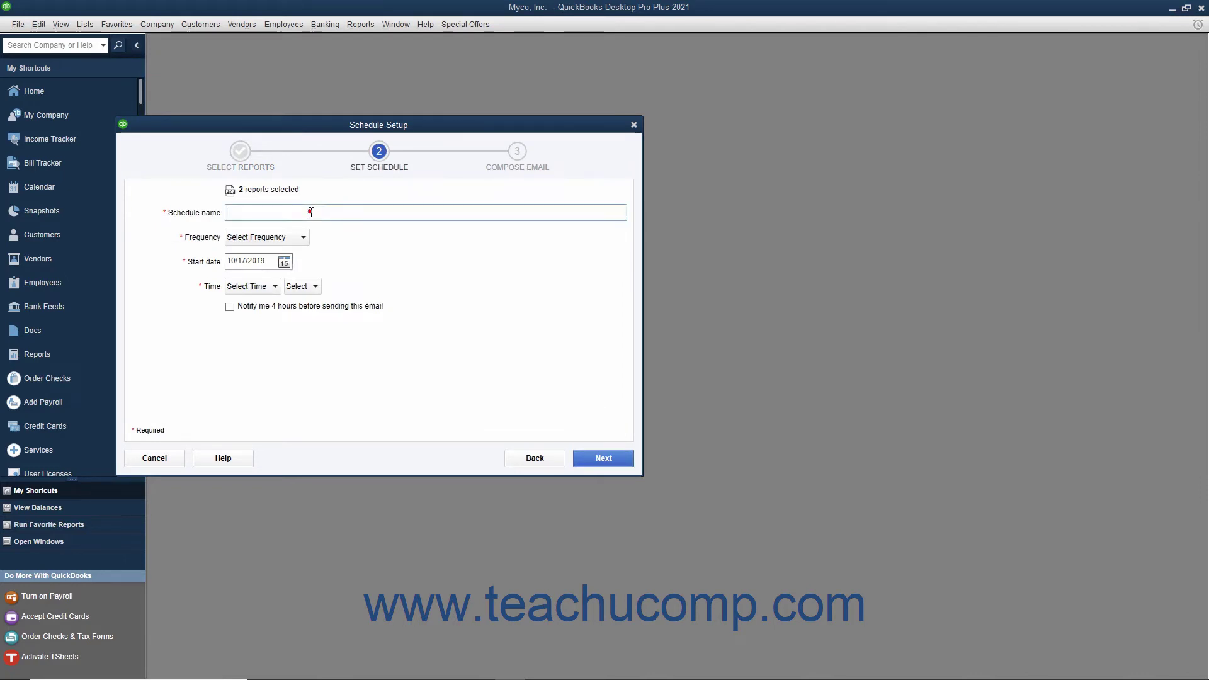
pyautogui.write('My Accounting Reports Schedule')
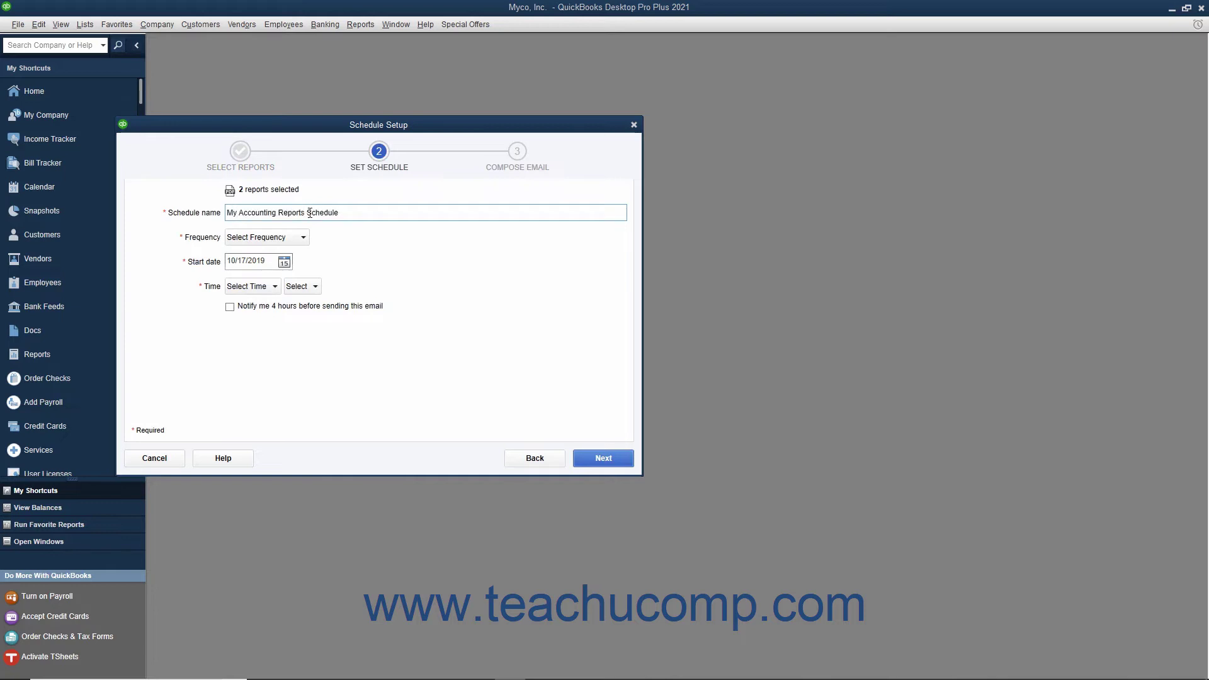
pyautogui.click(298, 242)
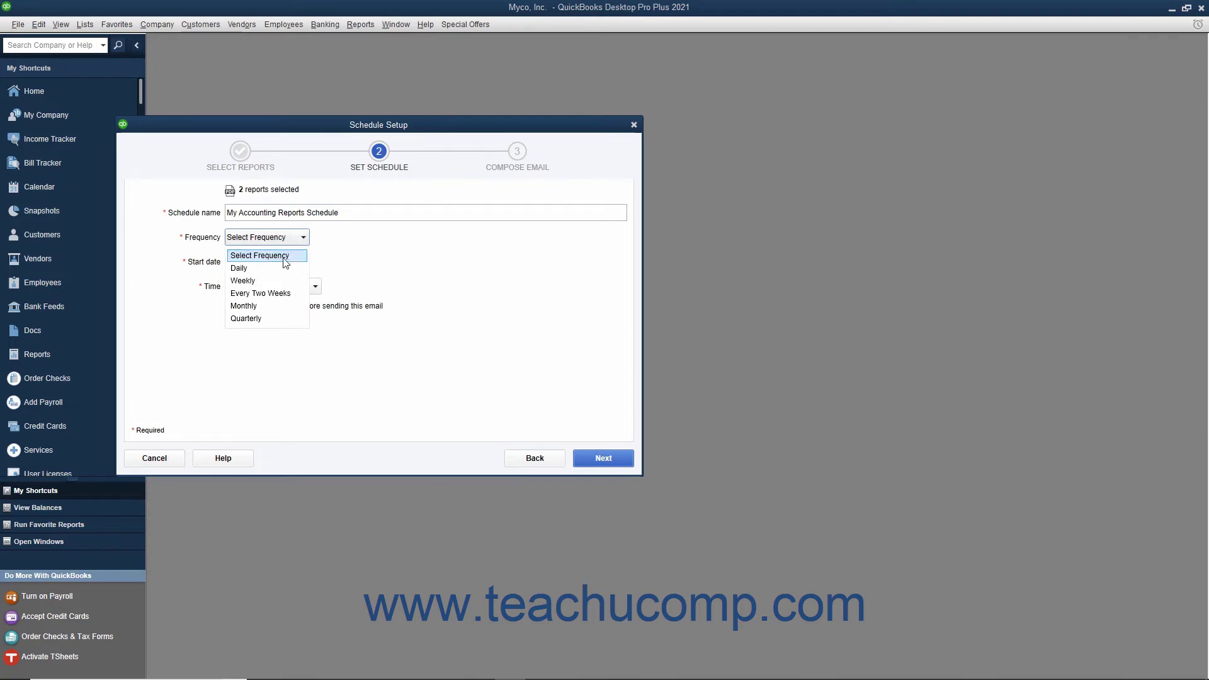
pyautogui.click(273, 282)
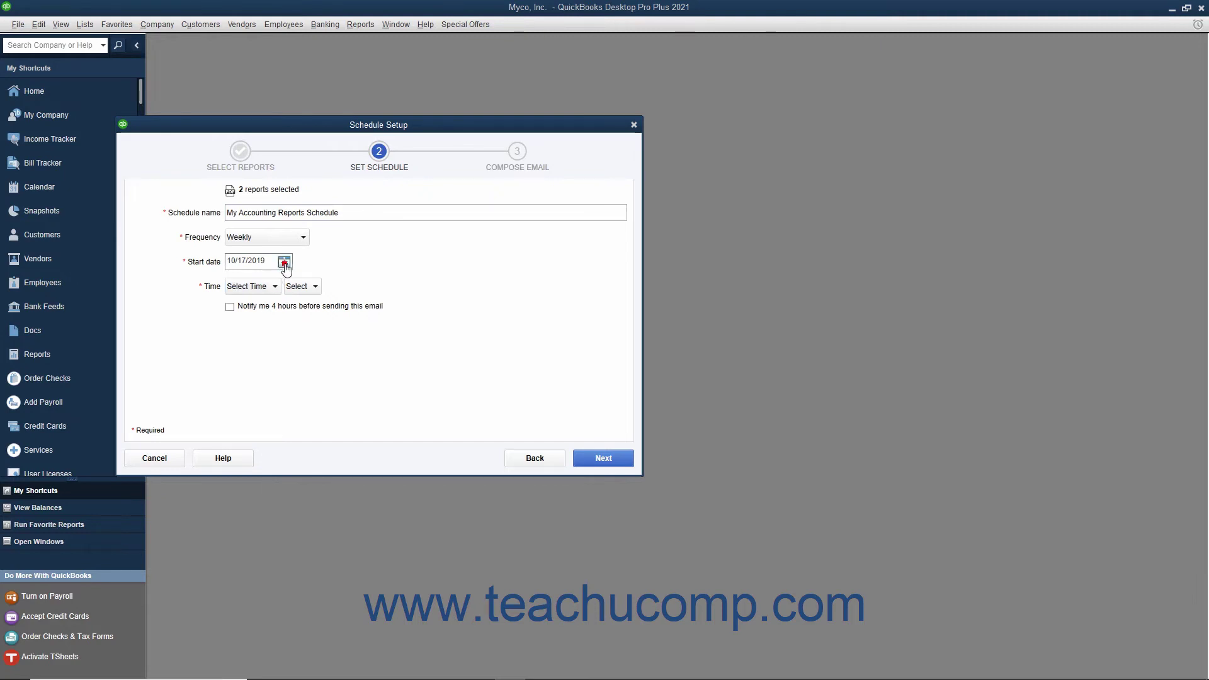
pyautogui.click(284, 262)
pyautogui.click(365, 356)
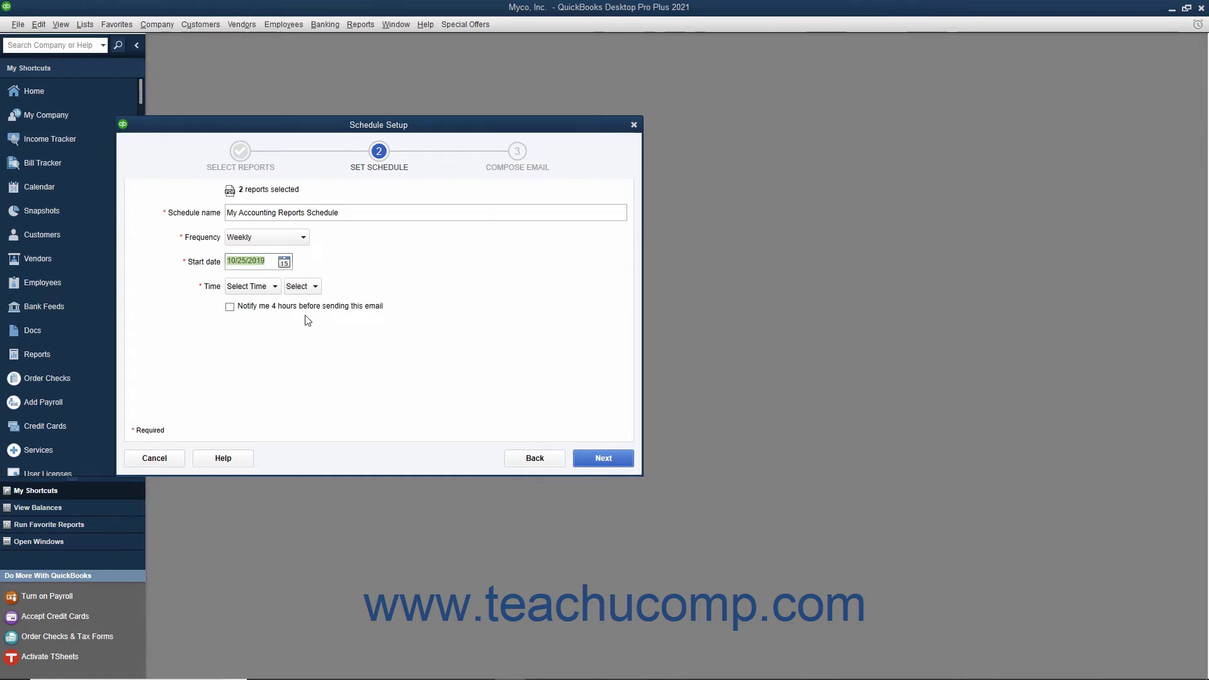
# Set the send time to 4:00 PM with the 4-hour advance notice left off.
pyautogui.click(273, 286)
pyautogui.scroll(-1, 268, 314)
pyautogui.click(258, 317)
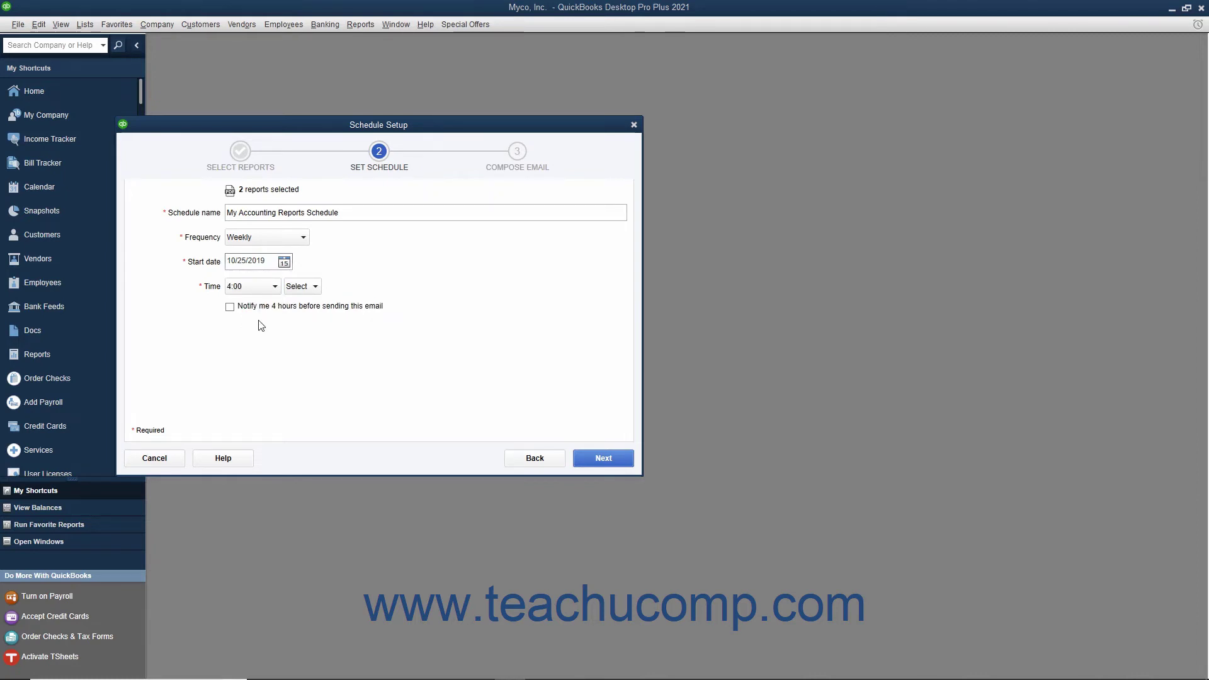
pyautogui.click(302, 287)
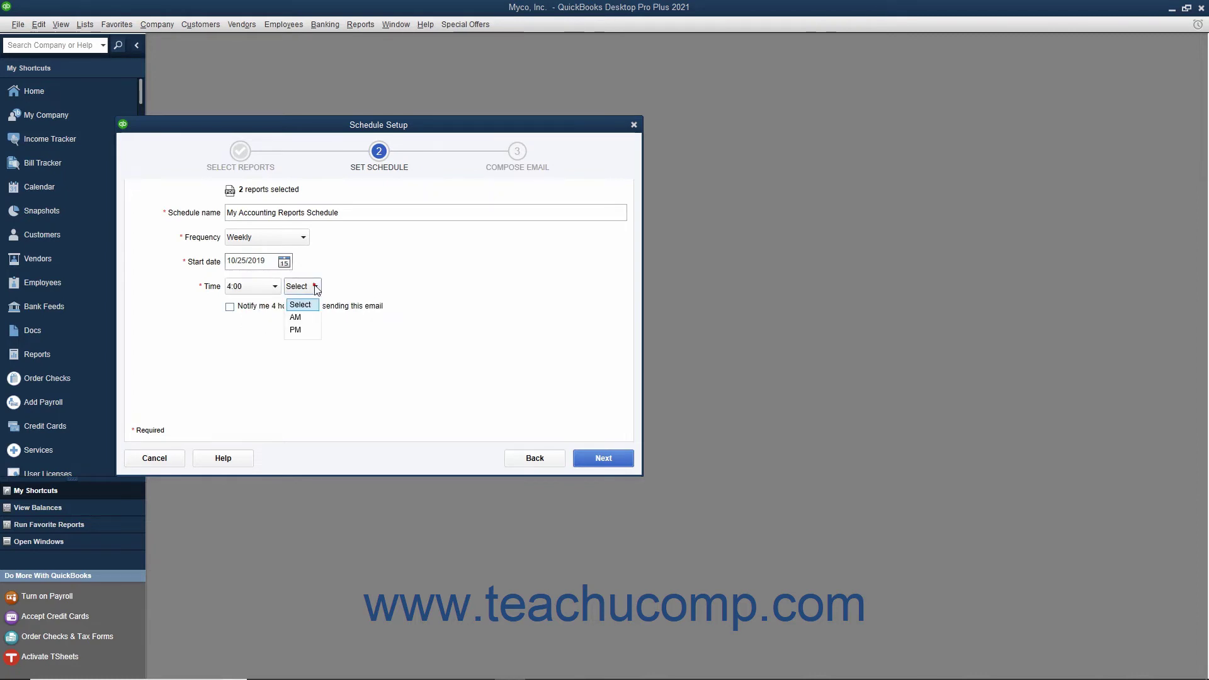
pyautogui.click(301, 330)
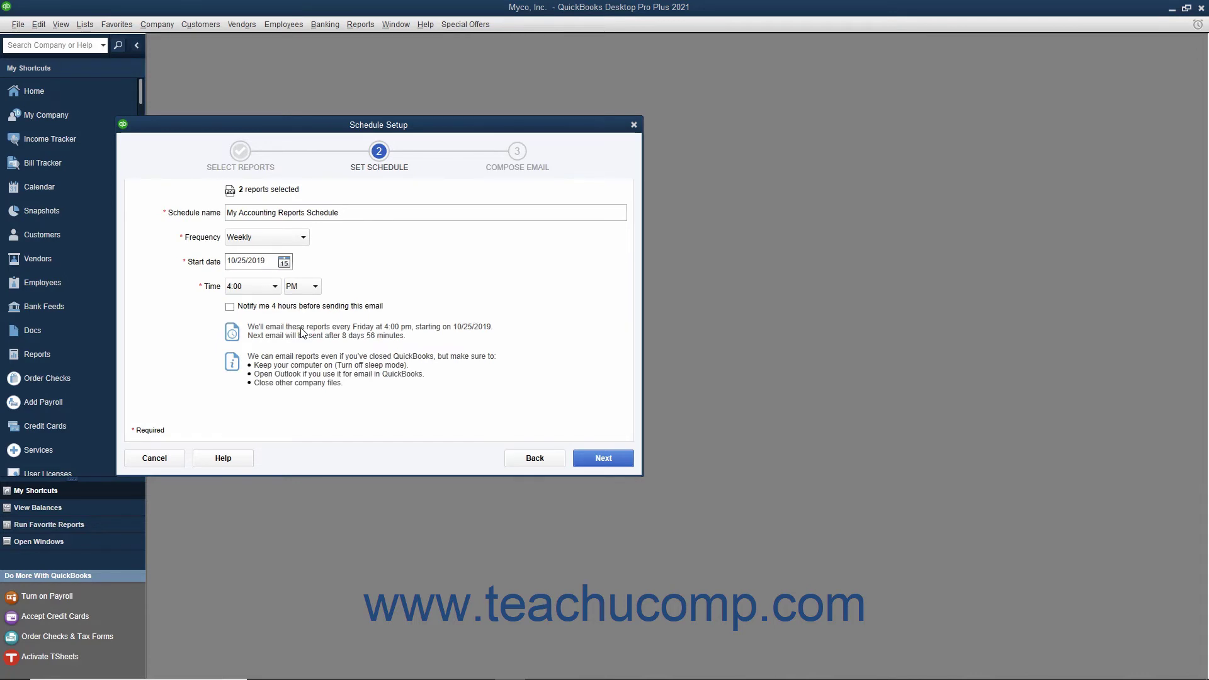
pyautogui.click(257, 310)
pyautogui.click(257, 311)
pyautogui.click(587, 464)
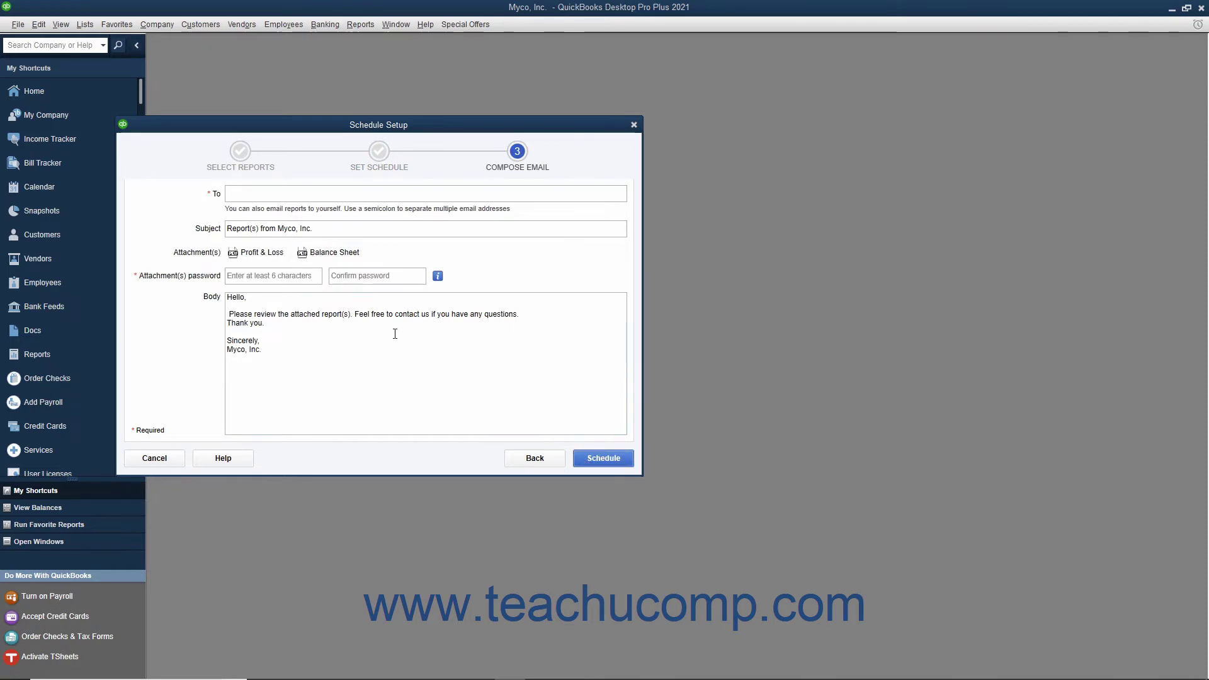
# Enter the recipient's e-mail address in the To field.
pyautogui.click(290, 194)
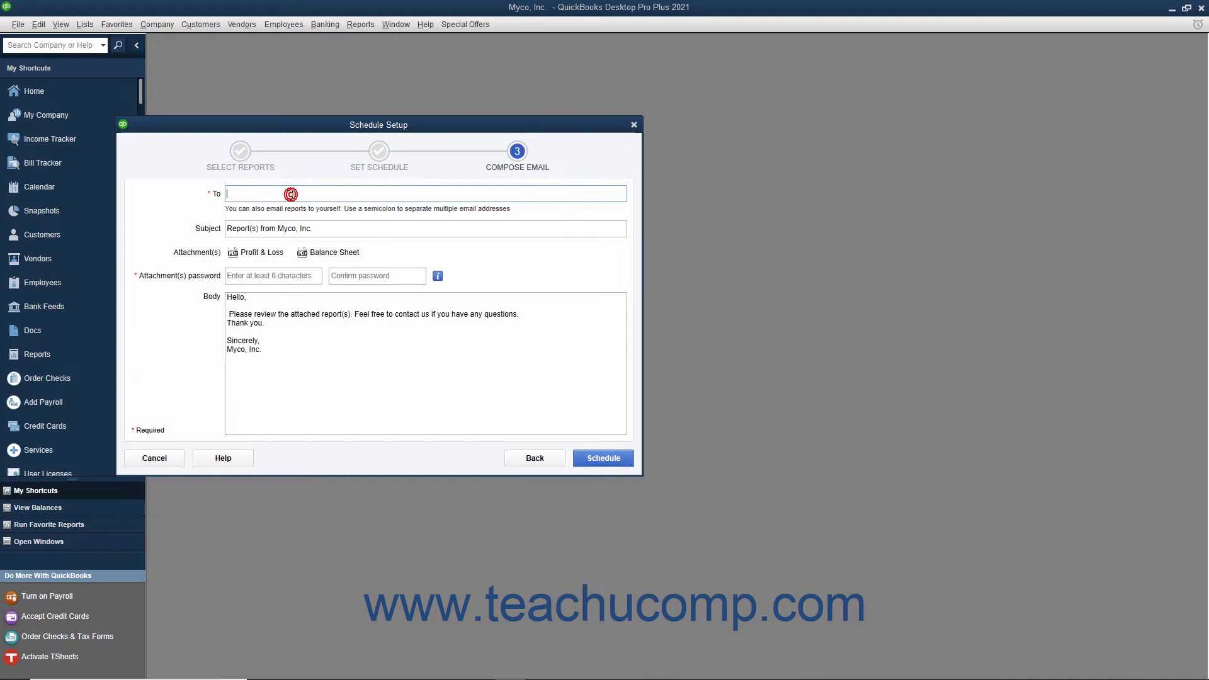
pyautogui.click(315, 229)
pyautogui.press('BackSpace')
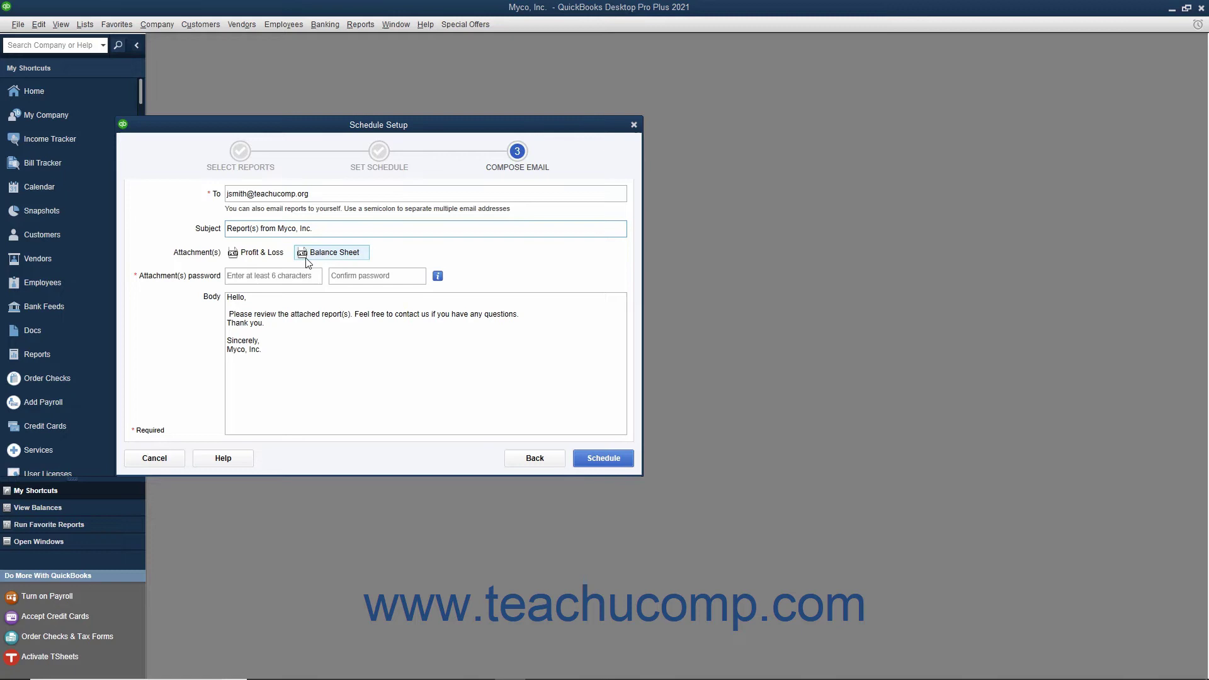
# Enter and confirm the attachment password, then go into the email body.
pyautogui.click(261, 276)
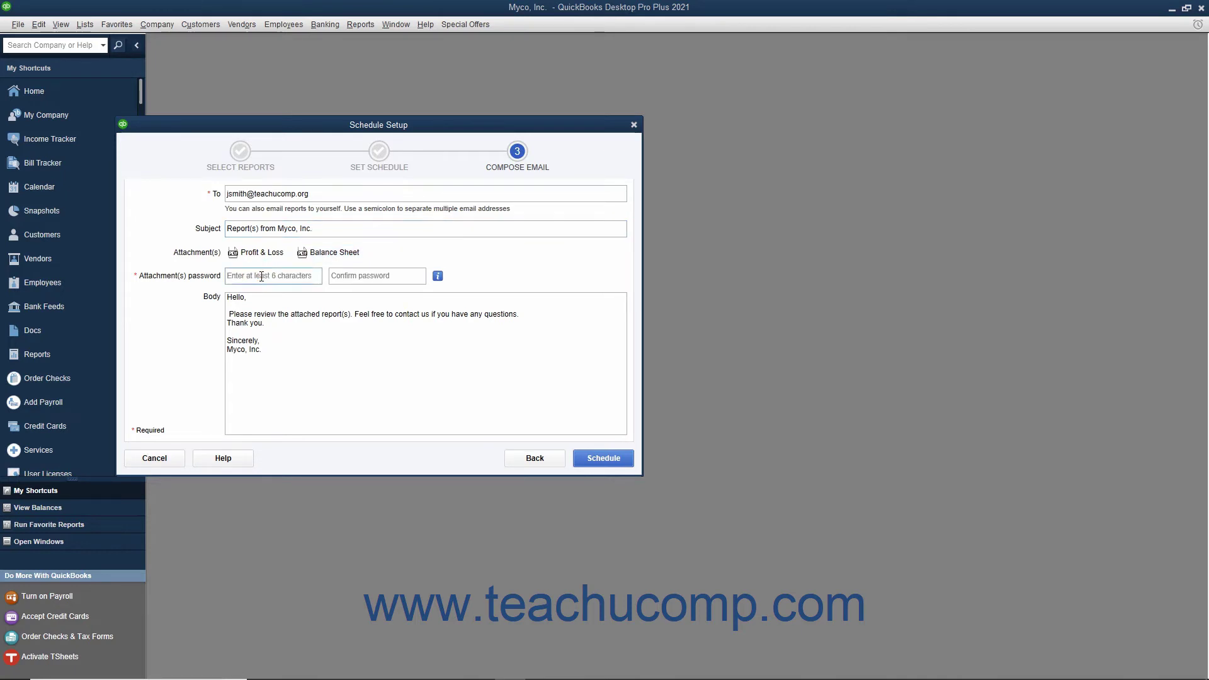
pyautogui.click(334, 276)
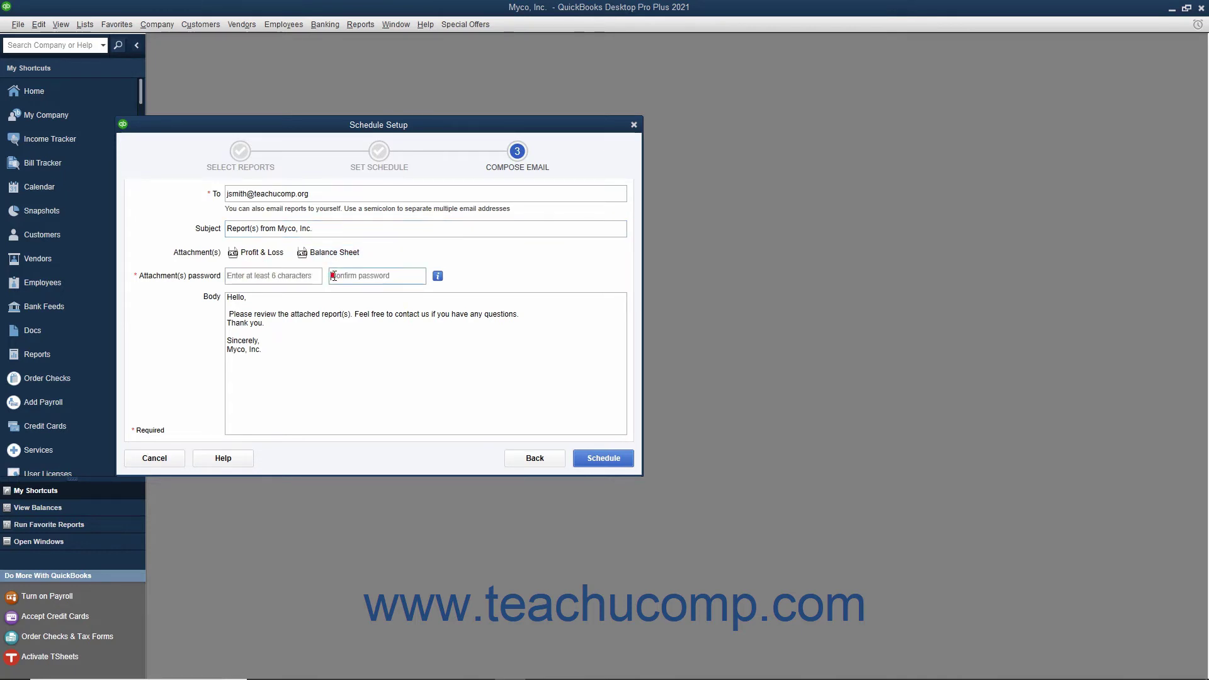
pyautogui.click(270, 275)
pyautogui.write('•••••••')
pyautogui.press('Tab')
pyautogui.write('•••••••')
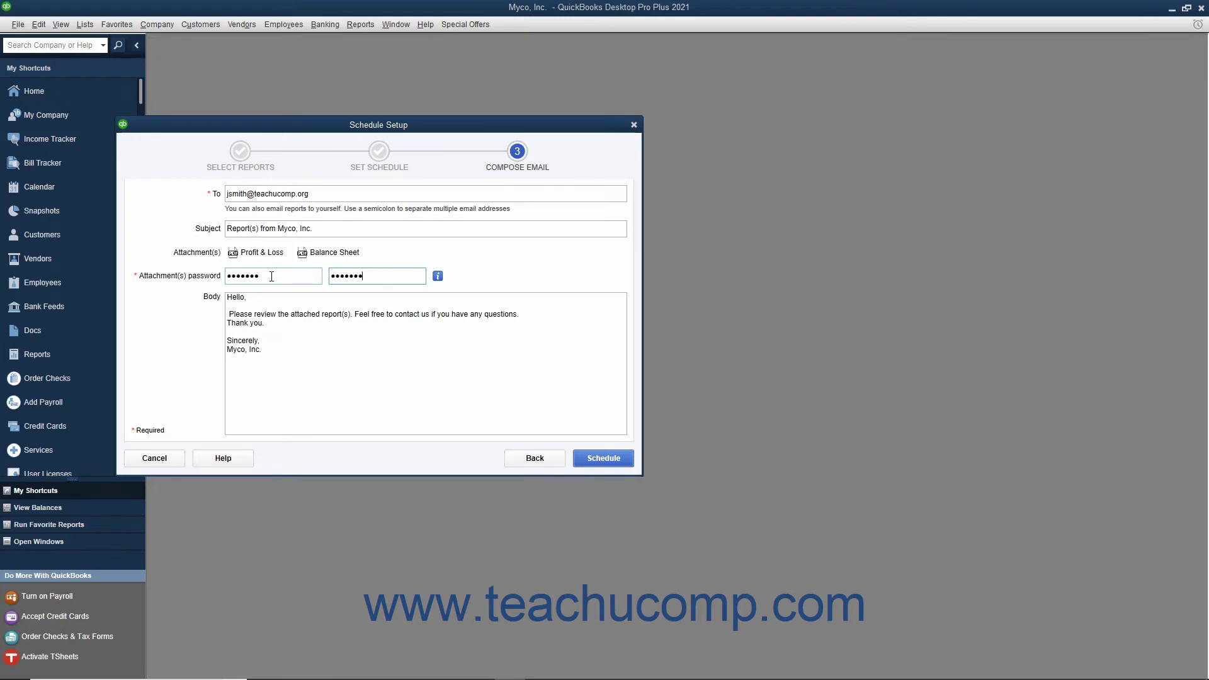
pyautogui.click(270, 336)
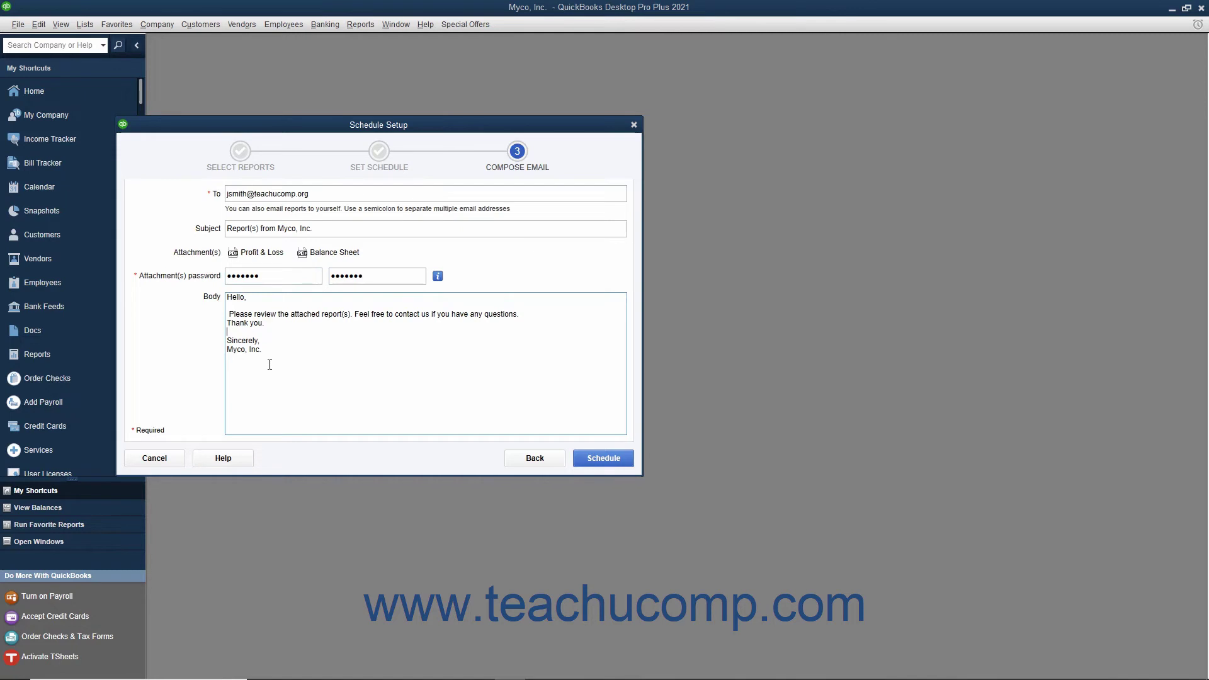
# Save the schedule, always allowing access even when QuickBooks is not running.
pyautogui.click(585, 459)
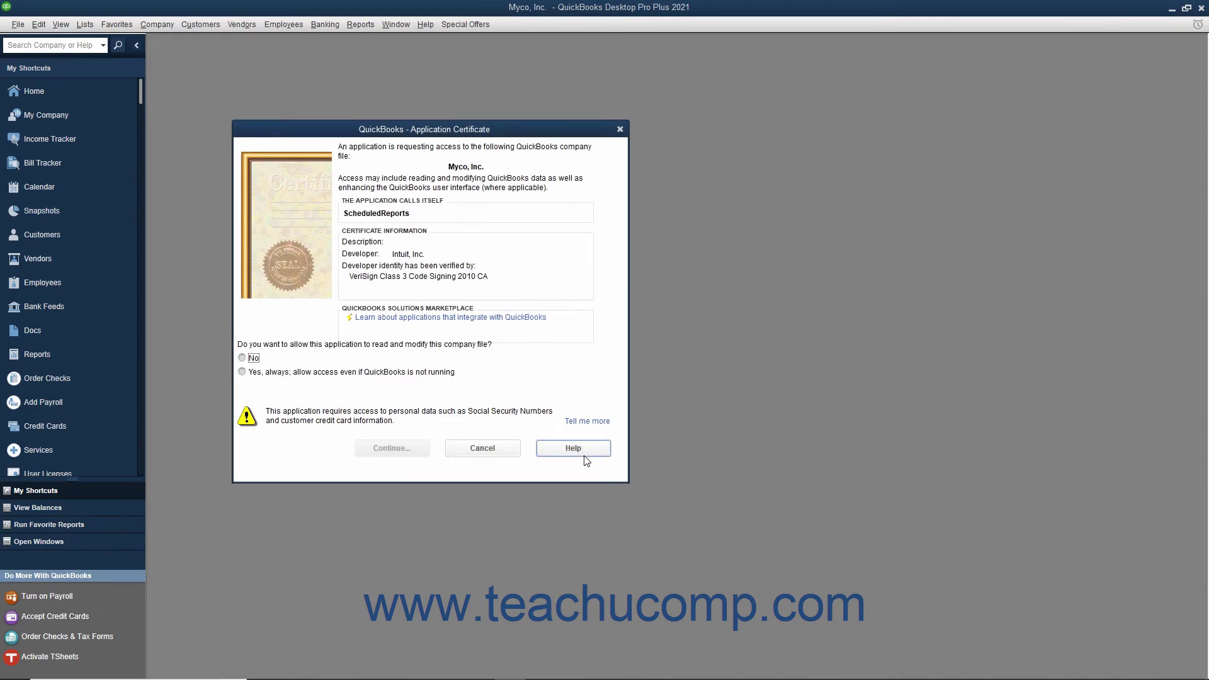
pyautogui.click(245, 374)
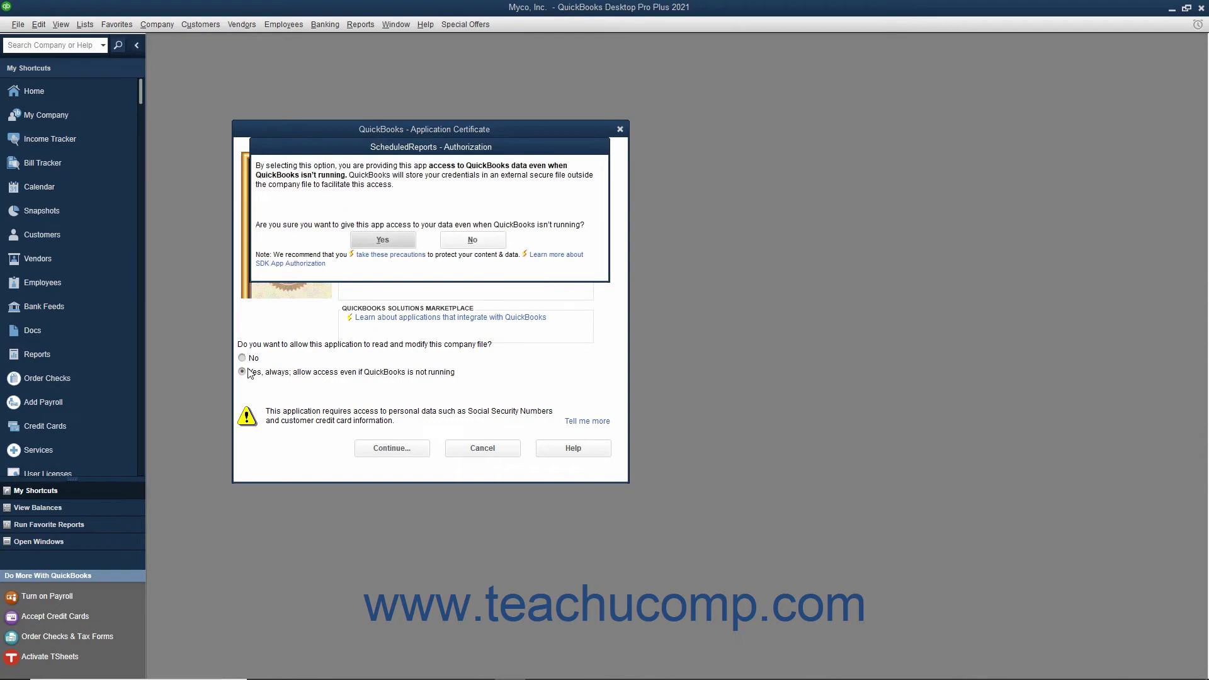
pyautogui.click(376, 243)
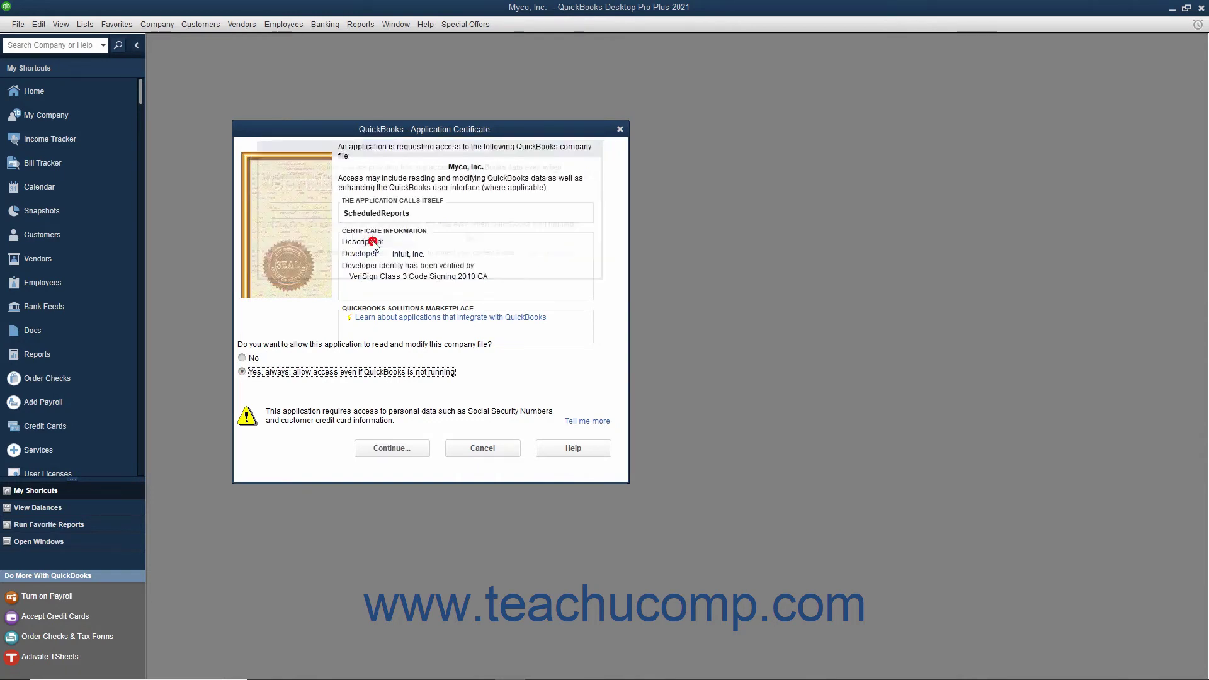
pyautogui.click(391, 449)
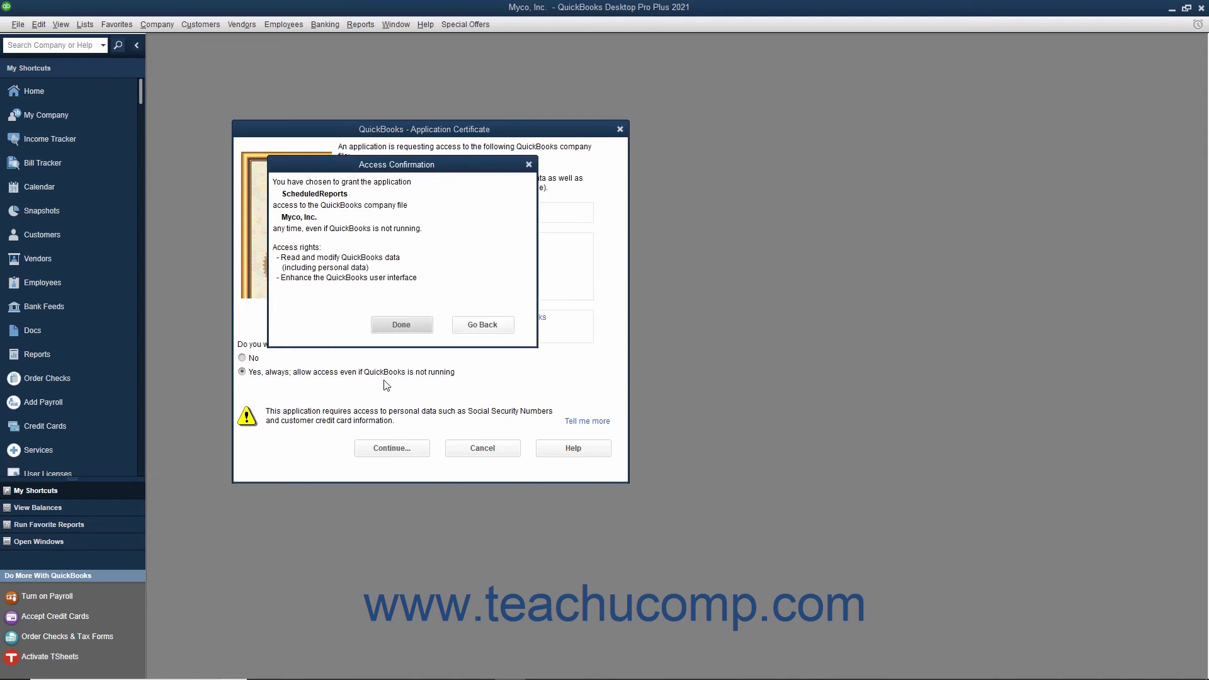
pyautogui.click(401, 325)
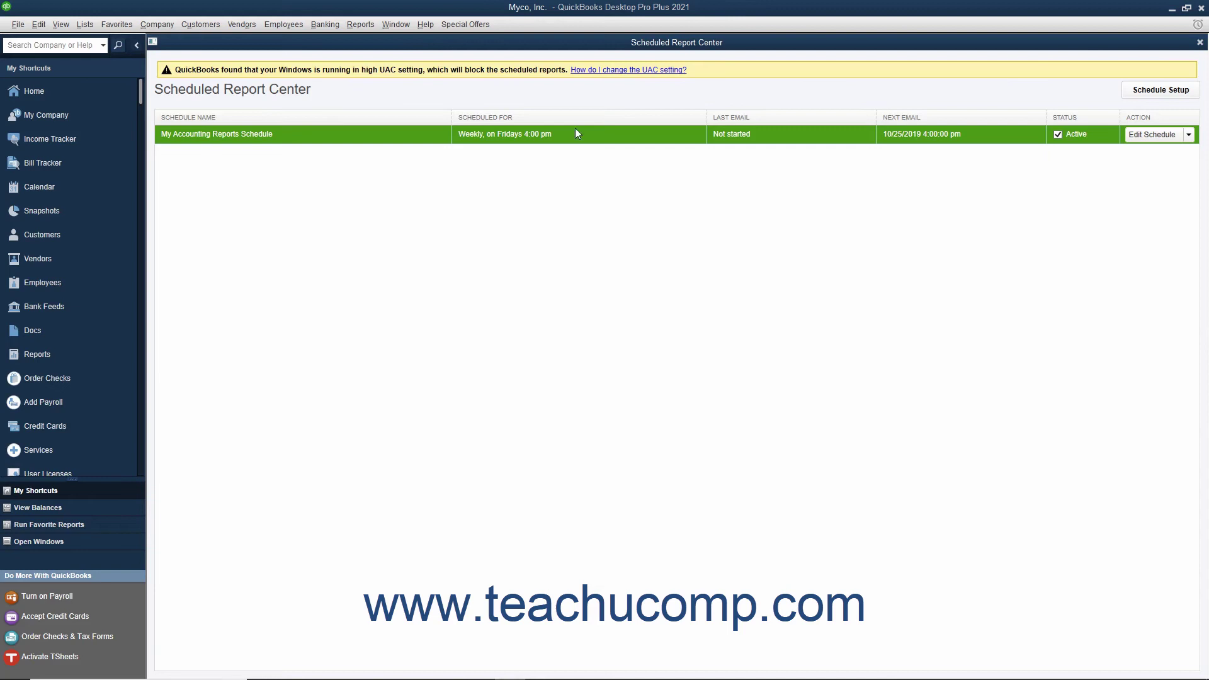
pyautogui.click(632, 46)
pyautogui.click(277, 134)
pyautogui.click(1200, 42)
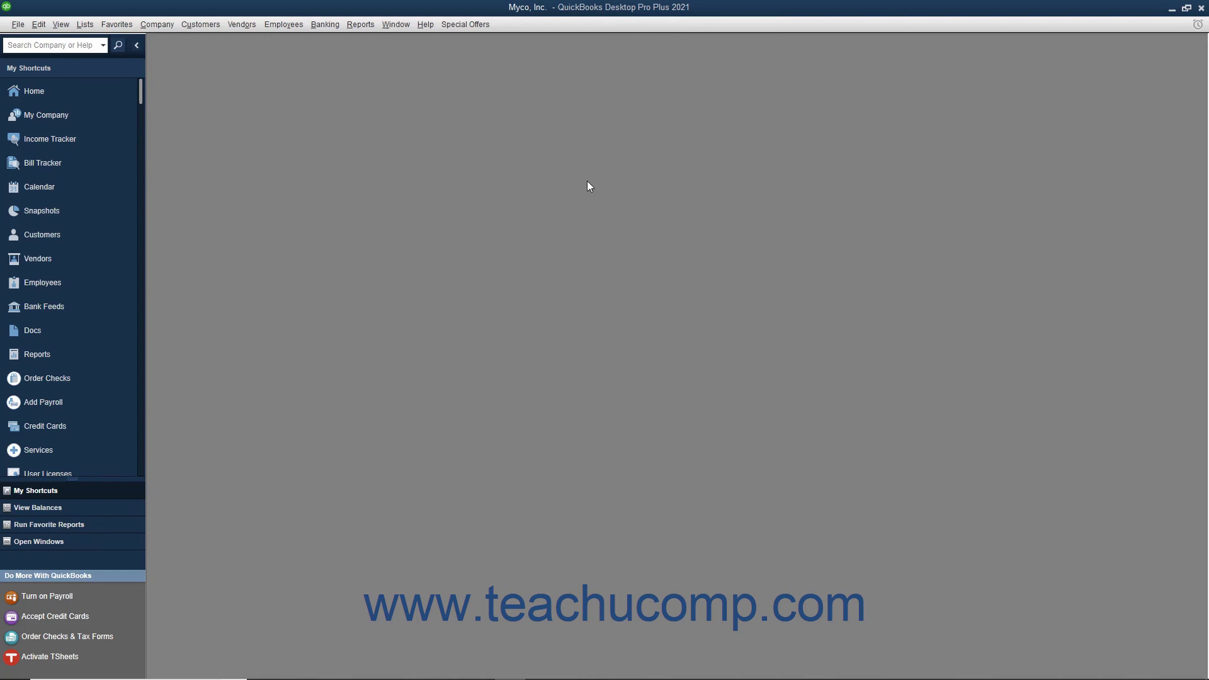
pyautogui.click(361, 26)
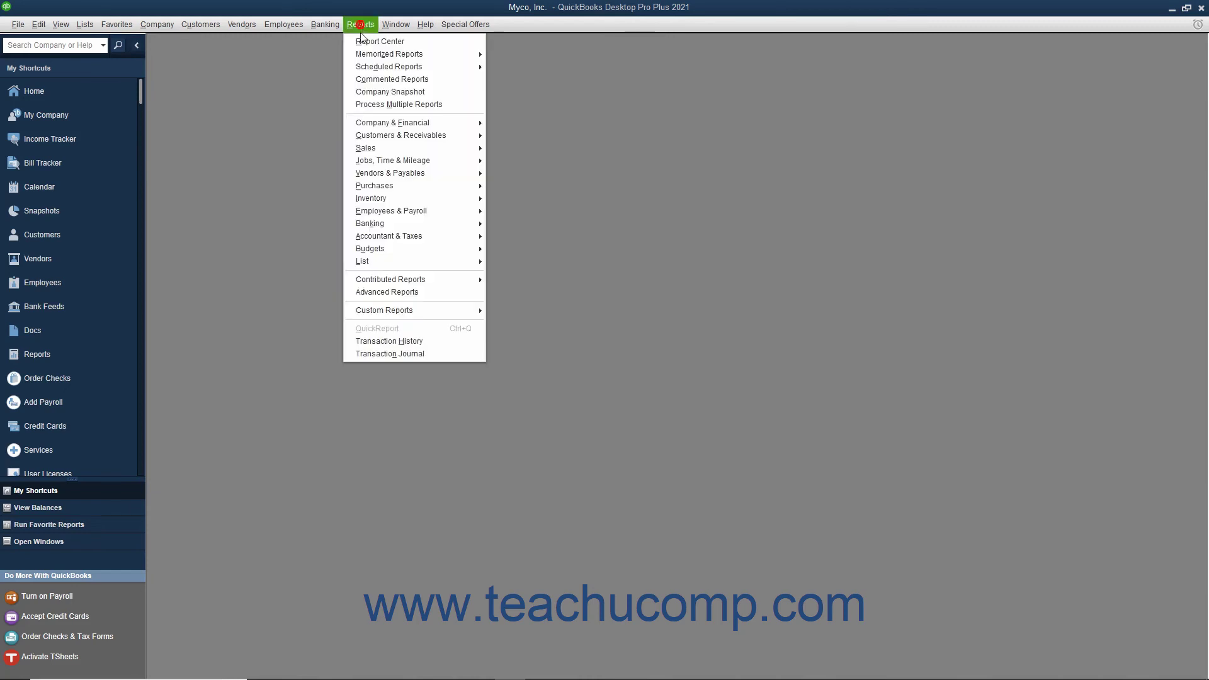
pyautogui.moveTo(381, 72)
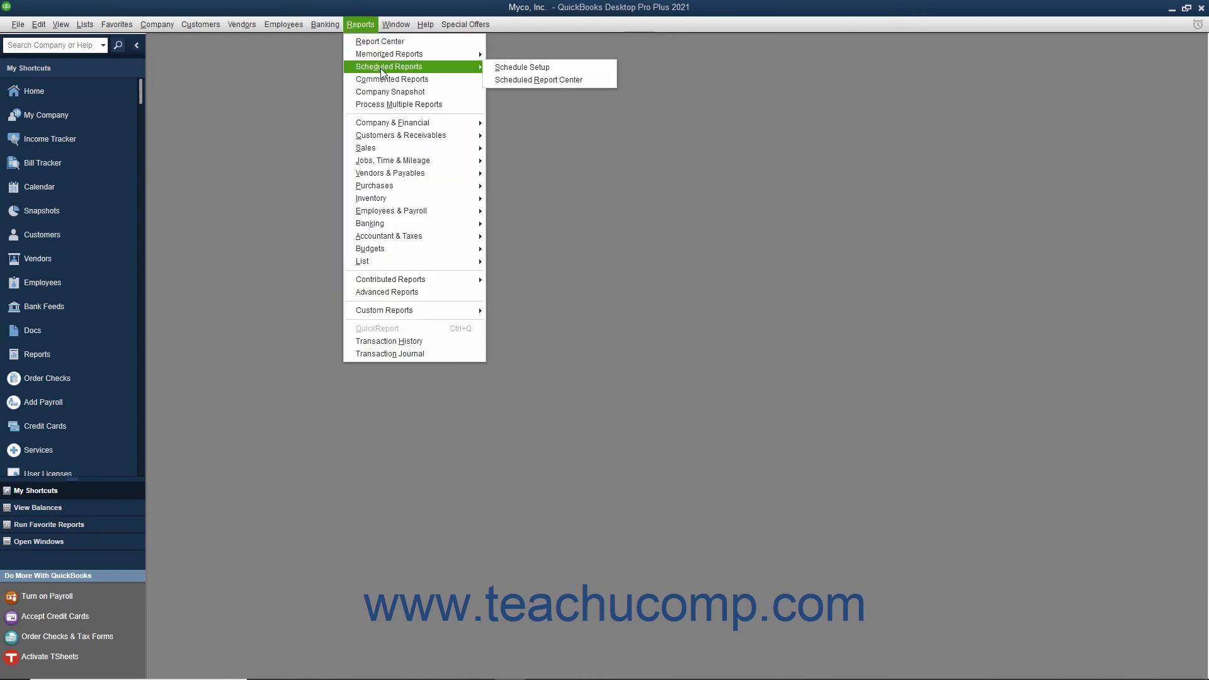
pyautogui.click(530, 80)
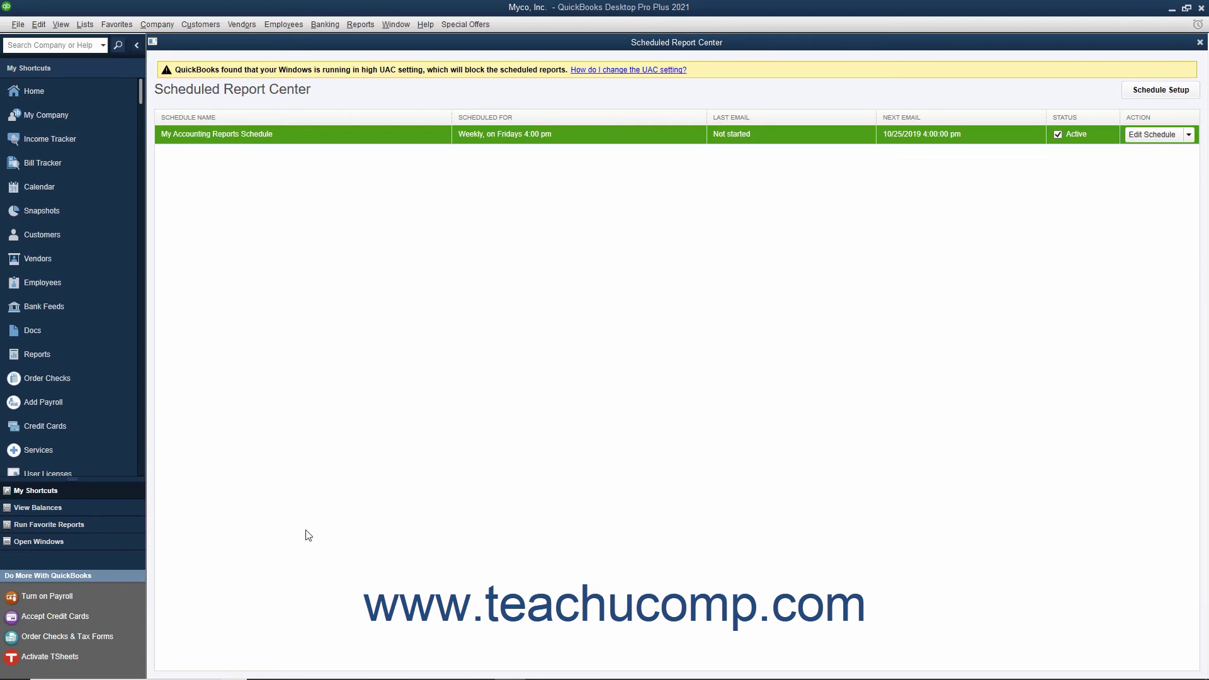
pyautogui.click(1182, 93)
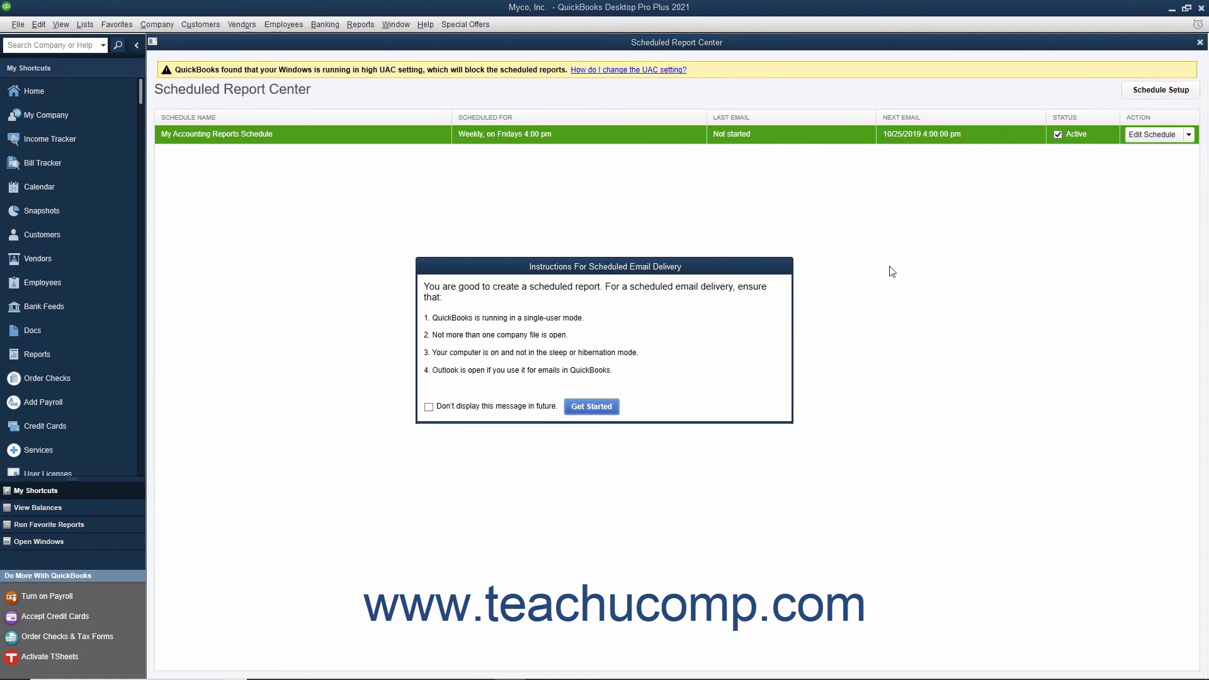
pyautogui.click(603, 408)
pyautogui.click(539, 28)
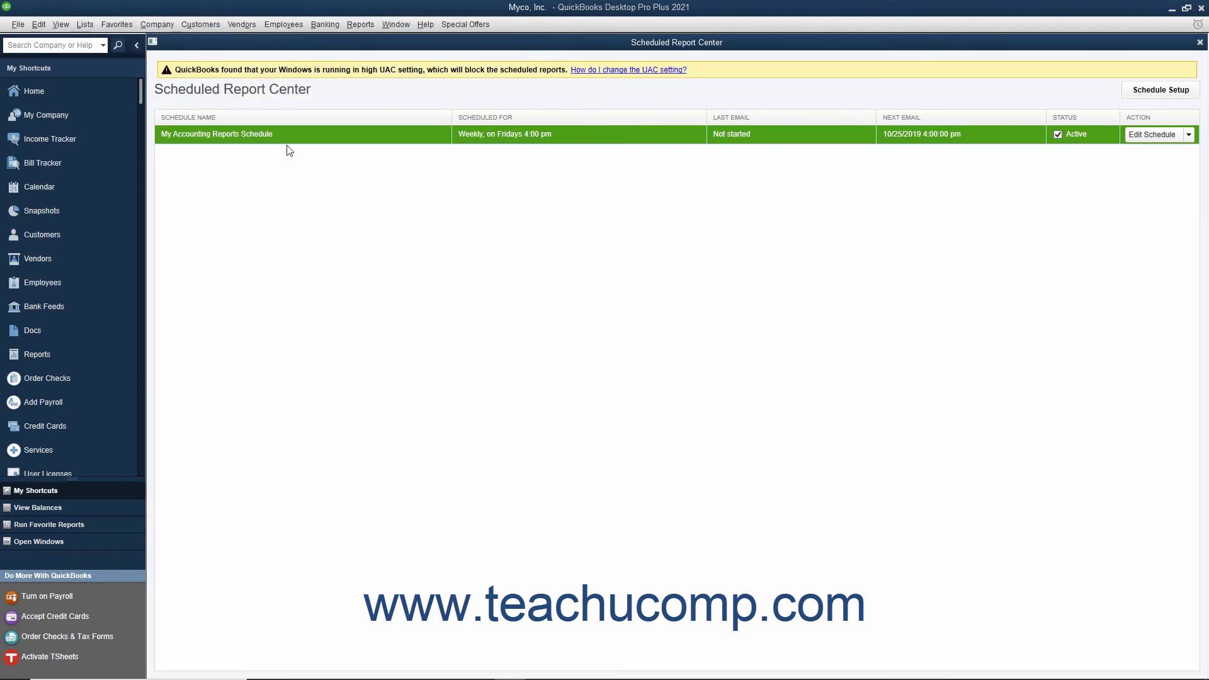
pyautogui.click(1139, 135)
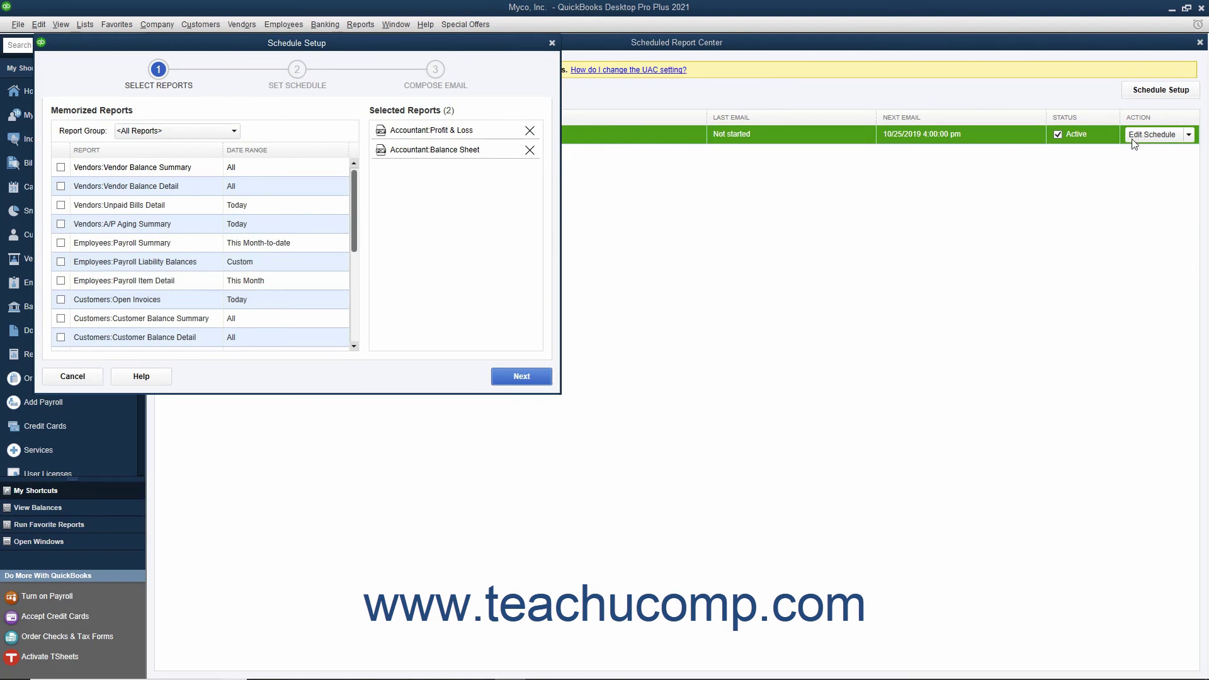
pyautogui.click(94, 376)
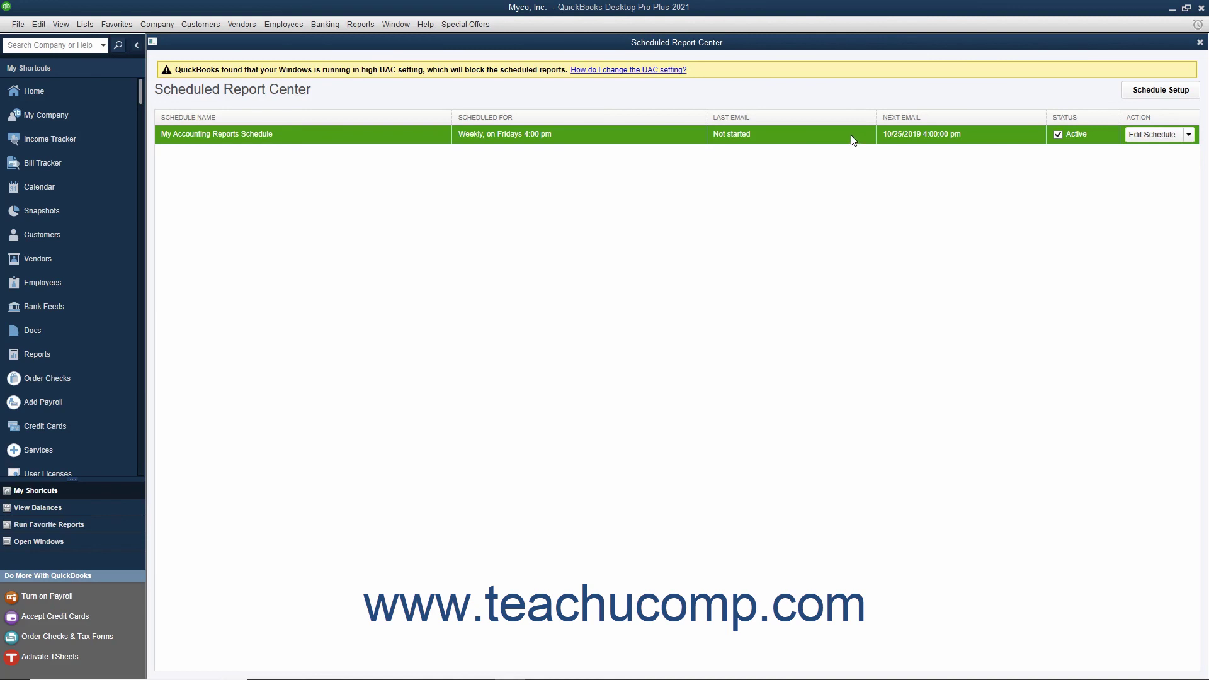
# Delete My Accounting Reports Schedule from the Edit Schedule menu and confirm.
pyautogui.click(1189, 136)
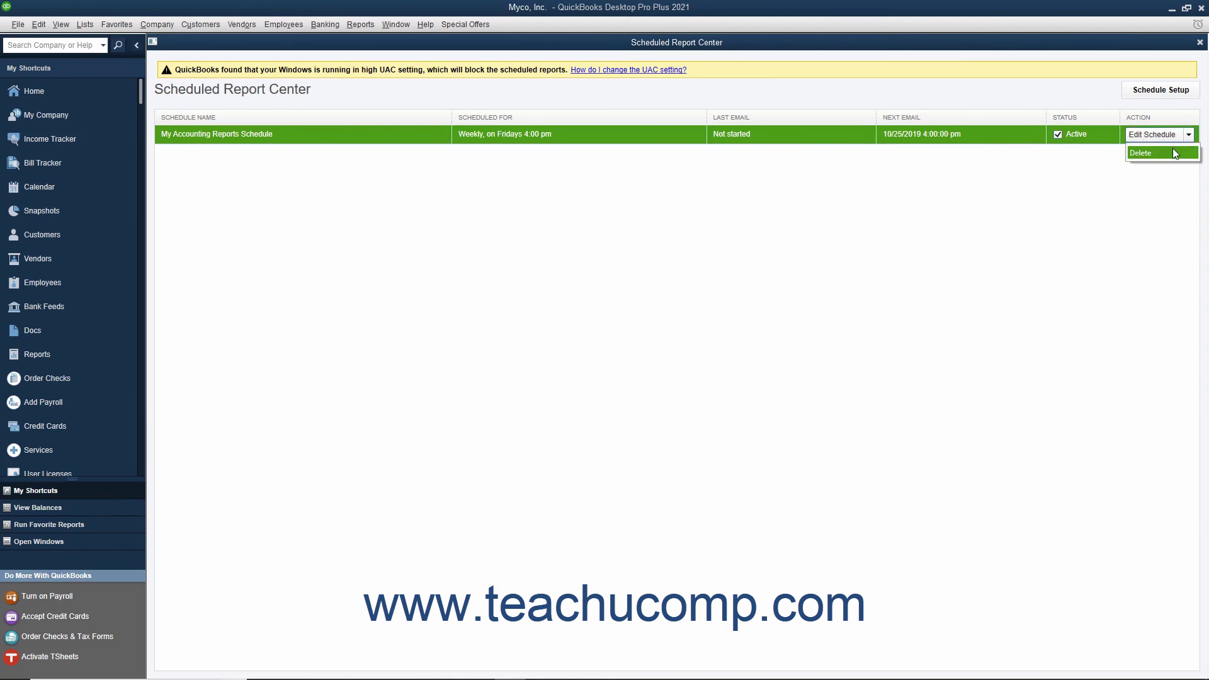
pyautogui.click(1172, 152)
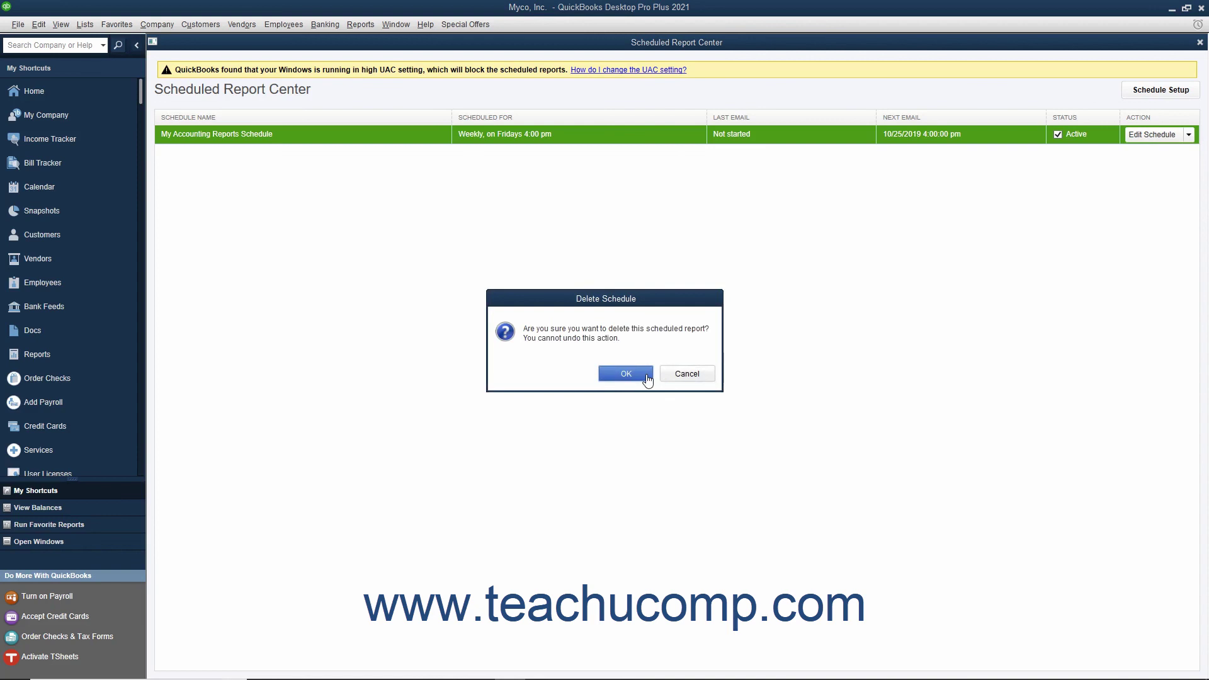
pyautogui.click(647, 376)
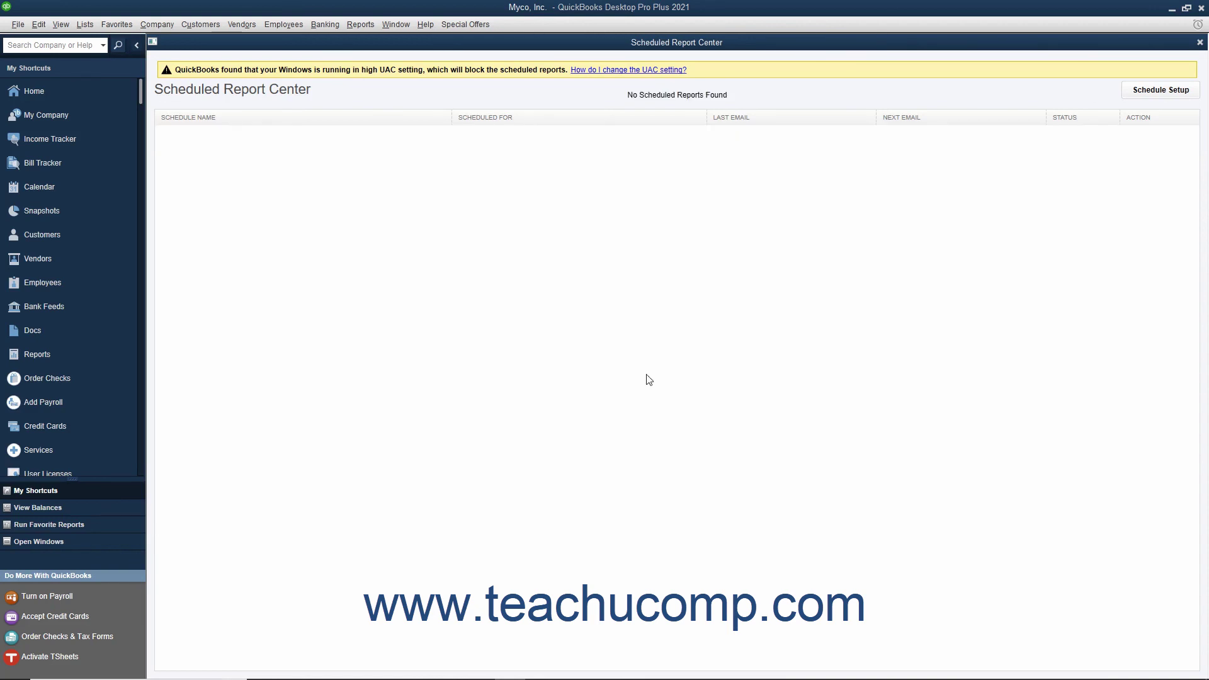